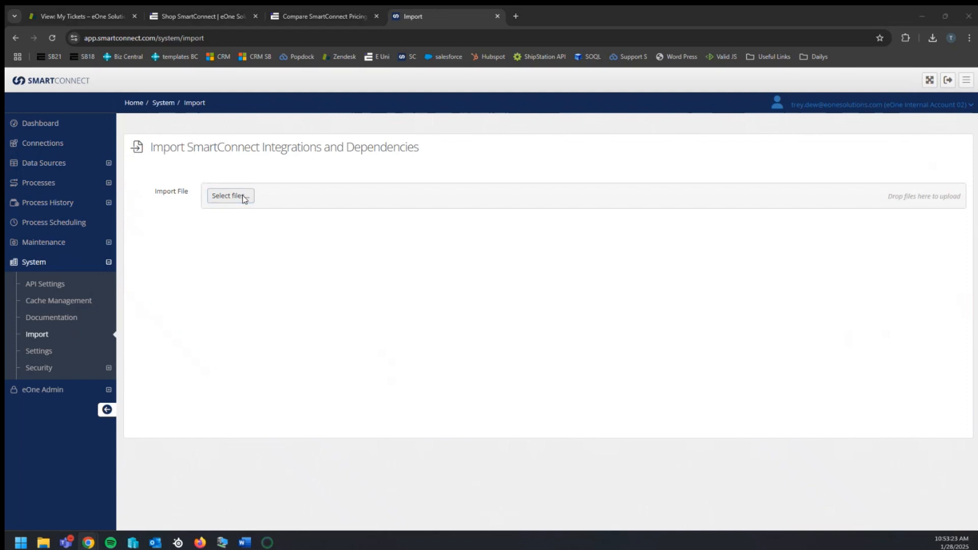
Choose the Export_D365_BC_GENERAL_JOURNAL_BAL.zip file from Downloads as the import file
{"action": "left_click", "coordinate": [186, 106]}
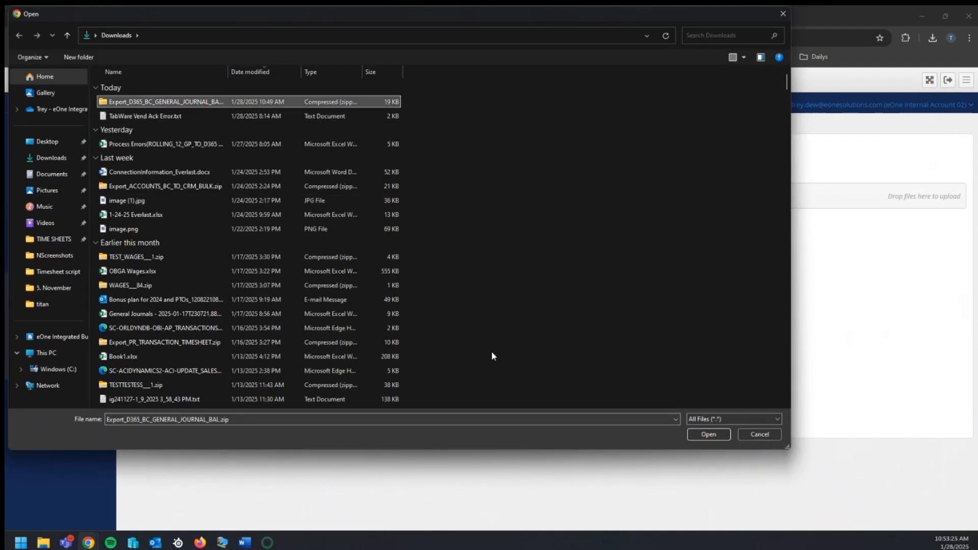
{"action": "left_click", "coordinate": [712, 436]}
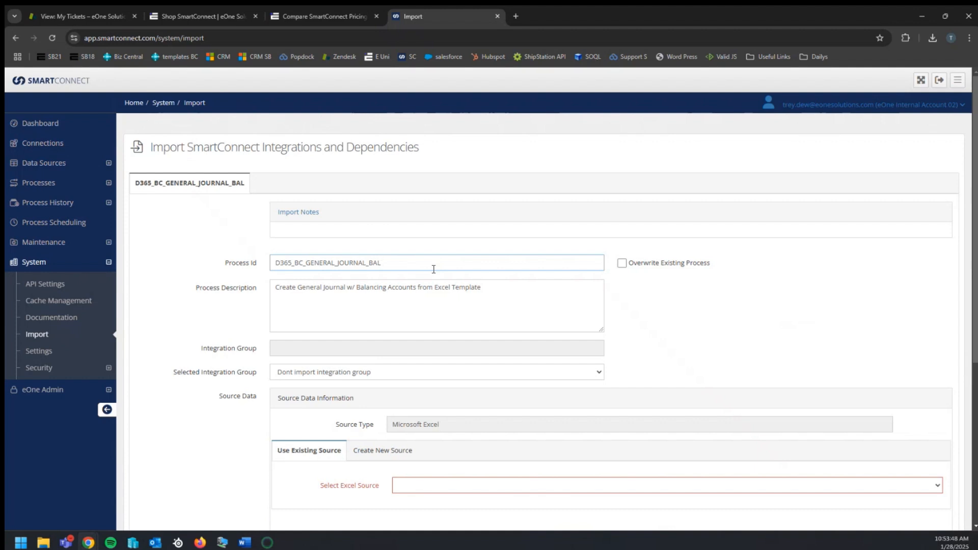
Rename the Process Id to D365_BC_GENERAL_JOURNAL_BAL_21
{"action": "type", "text": "_"}
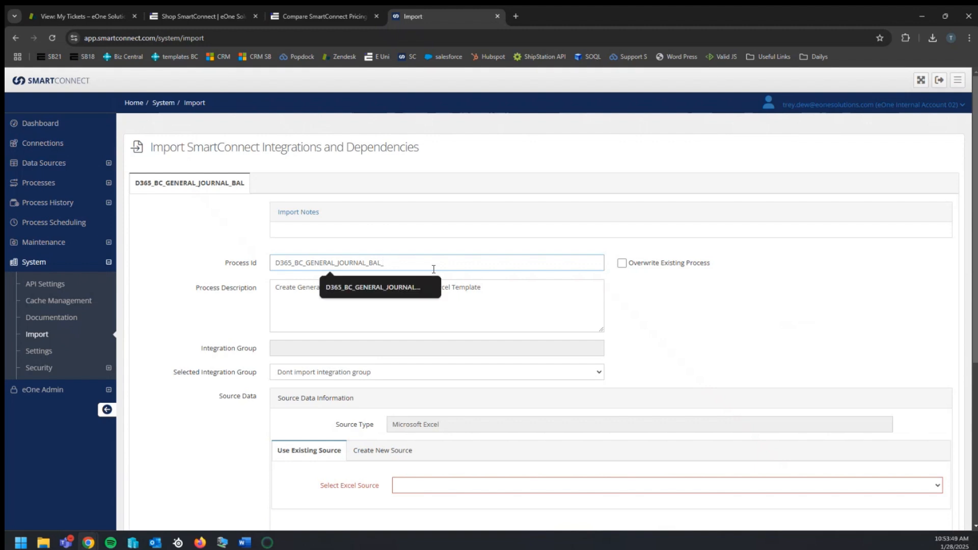
{"action": "type", "text": "211"}
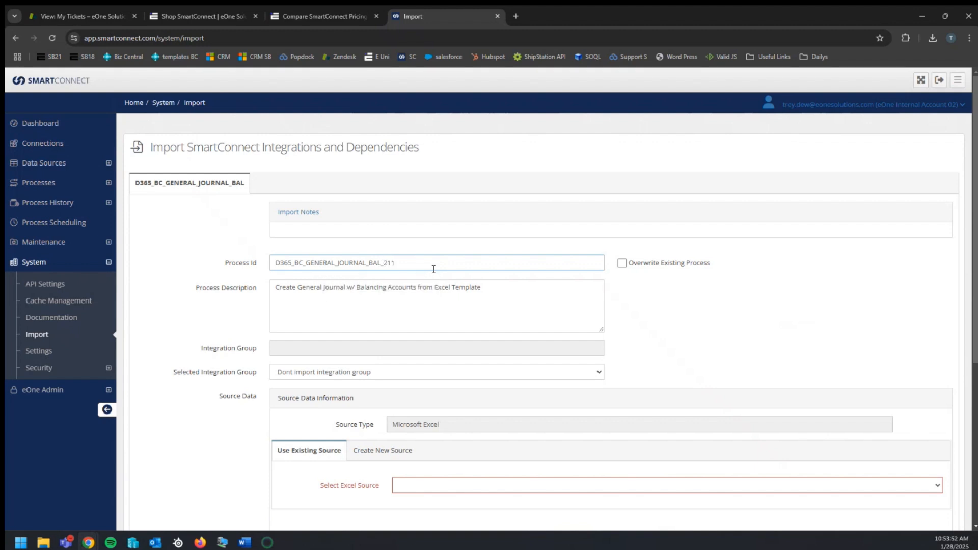
{"action": "left_click", "coordinate": [364, 305]}
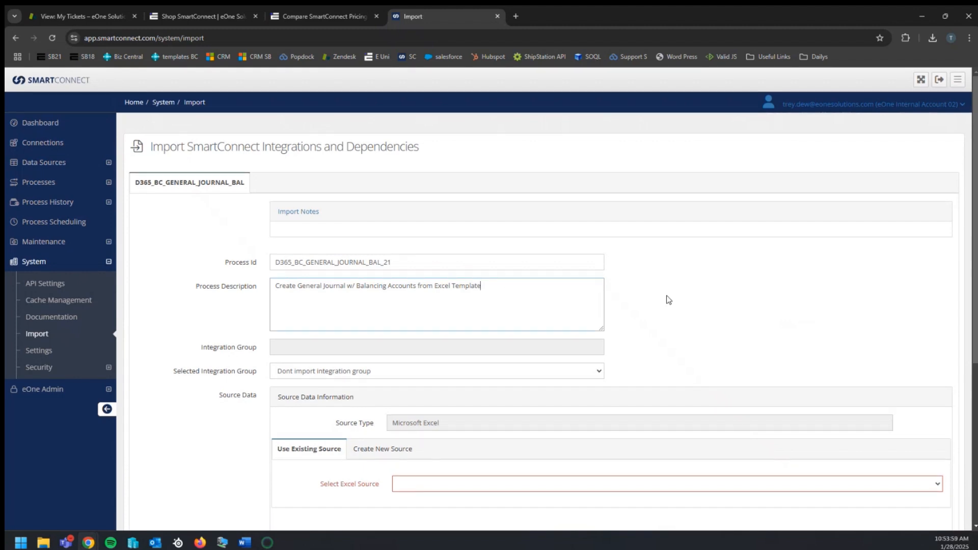
{"action": "scroll", "coordinate": [669, 300], "scroll_direction": "down", "scroll_amount": 2}
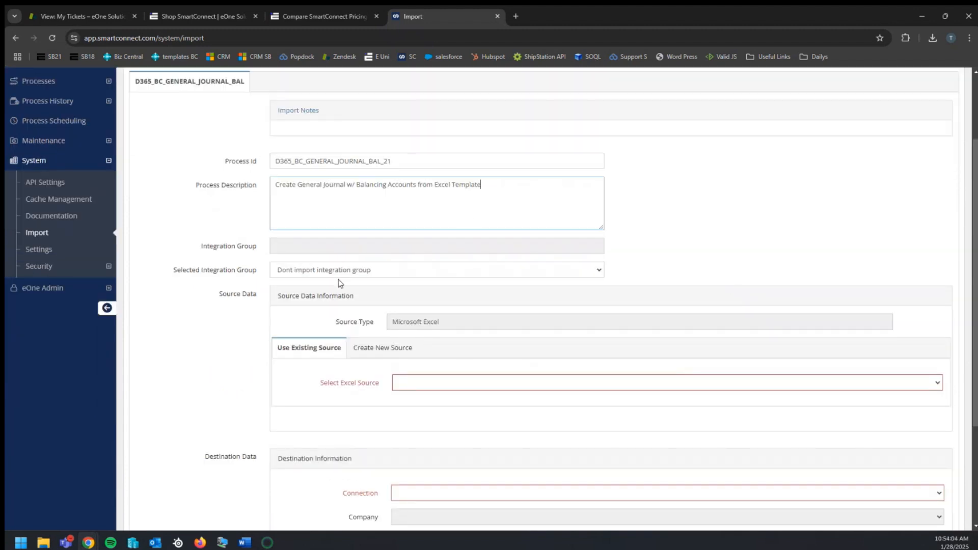
{"action": "left_click", "coordinate": [357, 275]}
{"action": "left_click", "coordinate": [370, 274]}
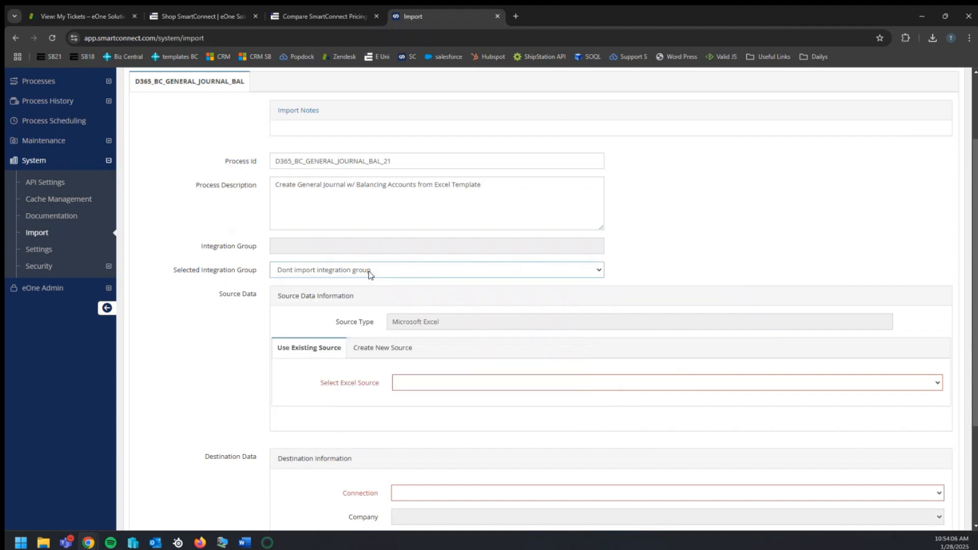
{"action": "left_click", "coordinate": [409, 266]}
{"action": "left_click", "coordinate": [393, 270]}
{"action": "scroll", "coordinate": [441, 286], "scroll_direction": "down", "scroll_amount": 1}
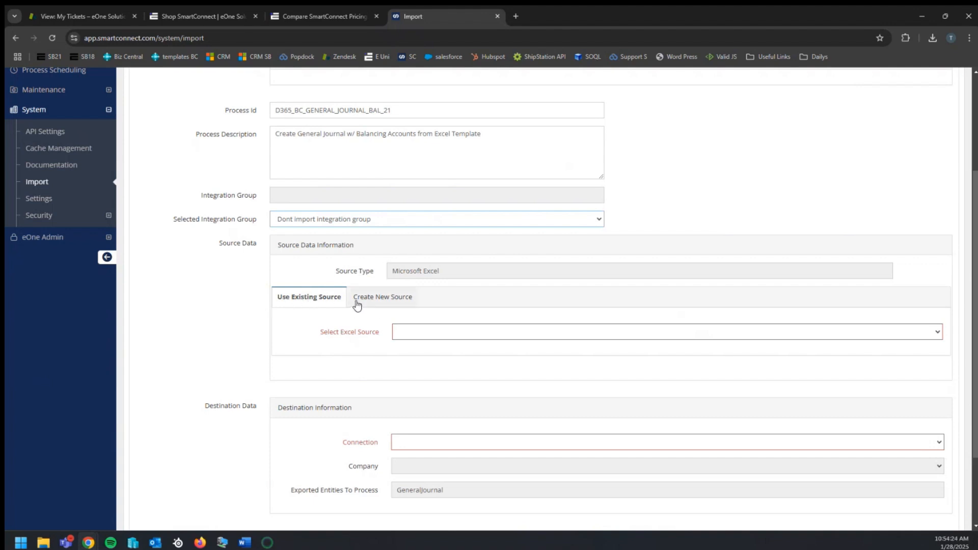
Append _21 to the new Excel source's description
{"action": "left_click", "coordinate": [383, 306]}
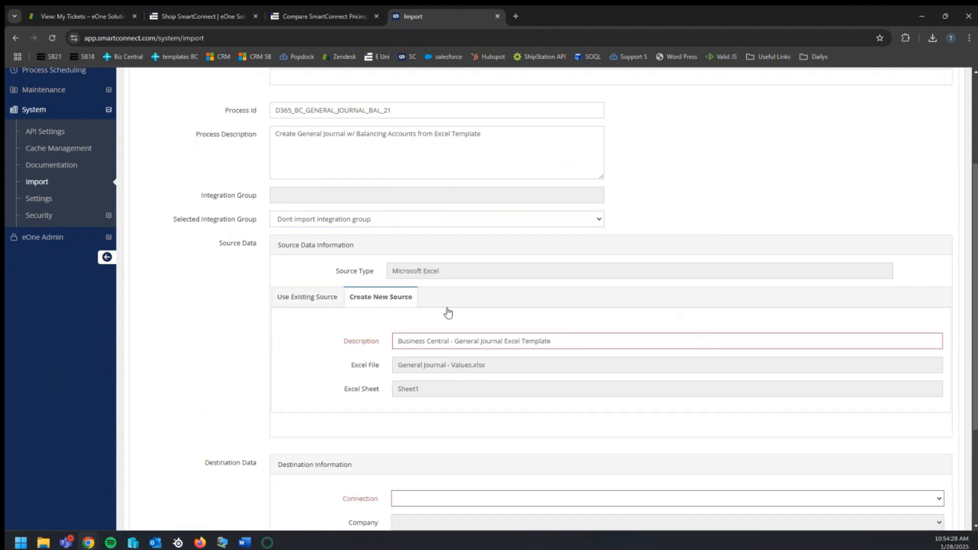
{"action": "left_click", "coordinate": [599, 343]}
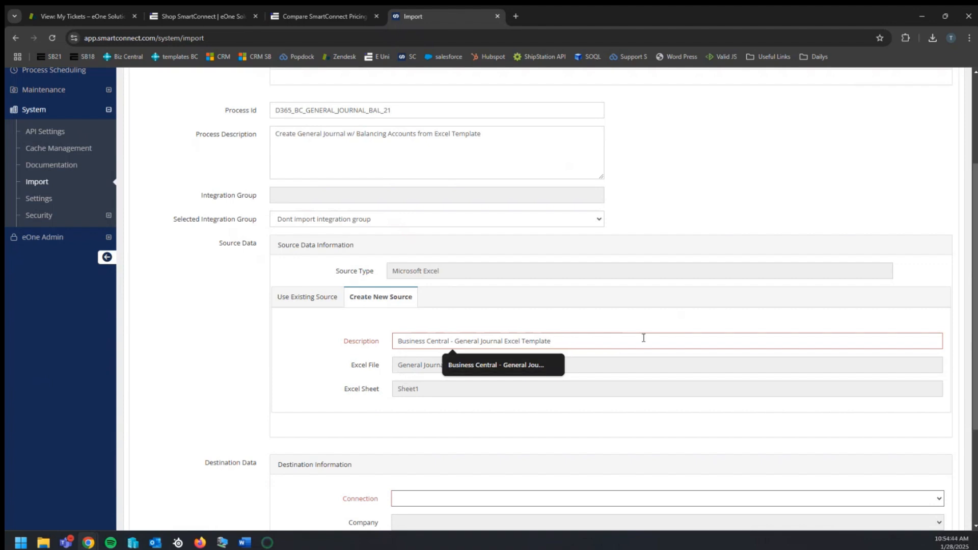
{"action": "type", "text": "21"}
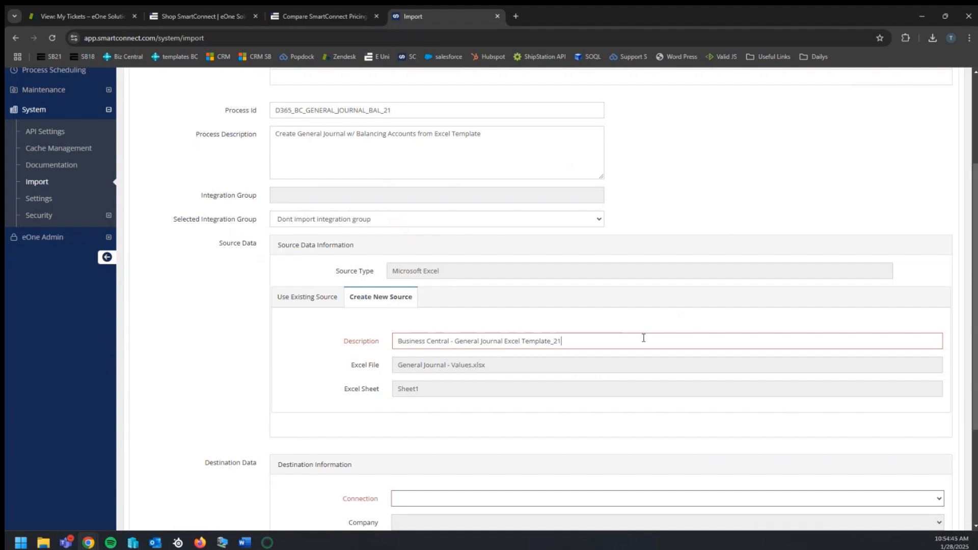
{"action": "left_click", "coordinate": [635, 326]}
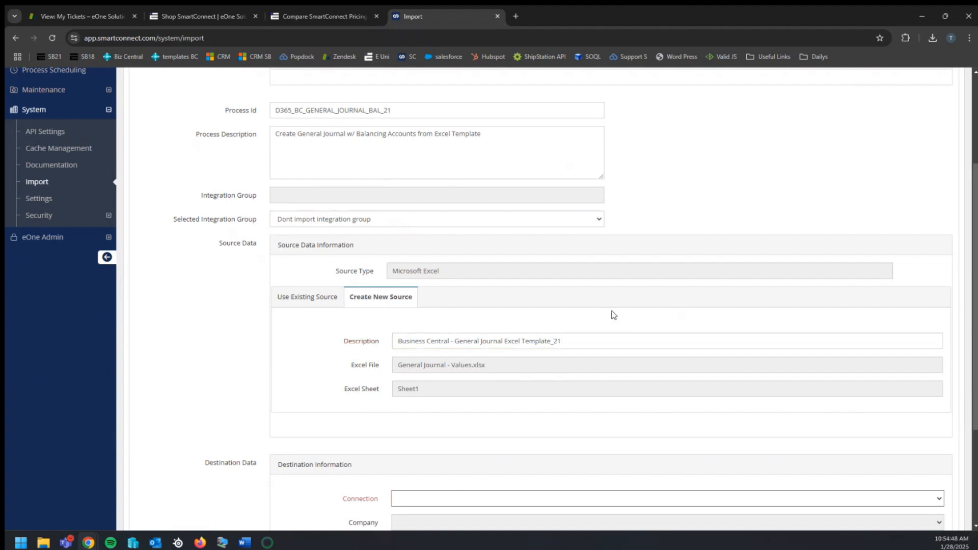
Review the list of existing Excel sources available for reuse
{"action": "scroll", "coordinate": [632, 307], "scroll_direction": "down", "scroll_amount": 1}
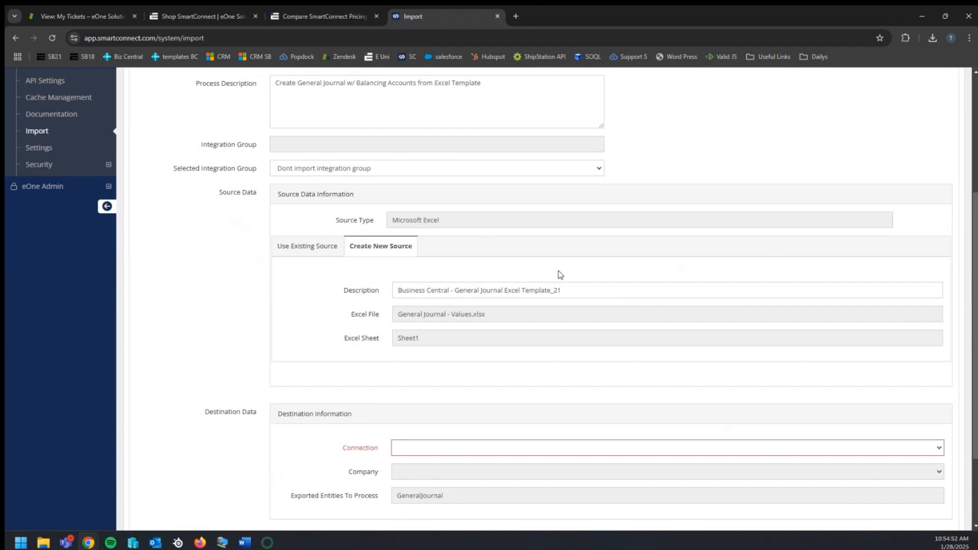
{"action": "scroll", "coordinate": [453, 269], "scroll_direction": "down", "scroll_amount": 2}
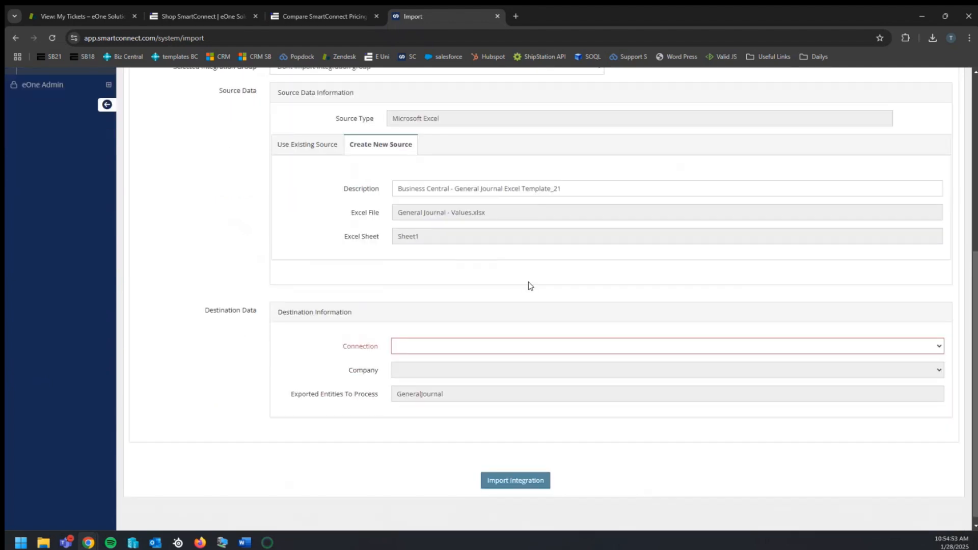
{"action": "scroll", "coordinate": [561, 296], "scroll_direction": "up", "scroll_amount": 2}
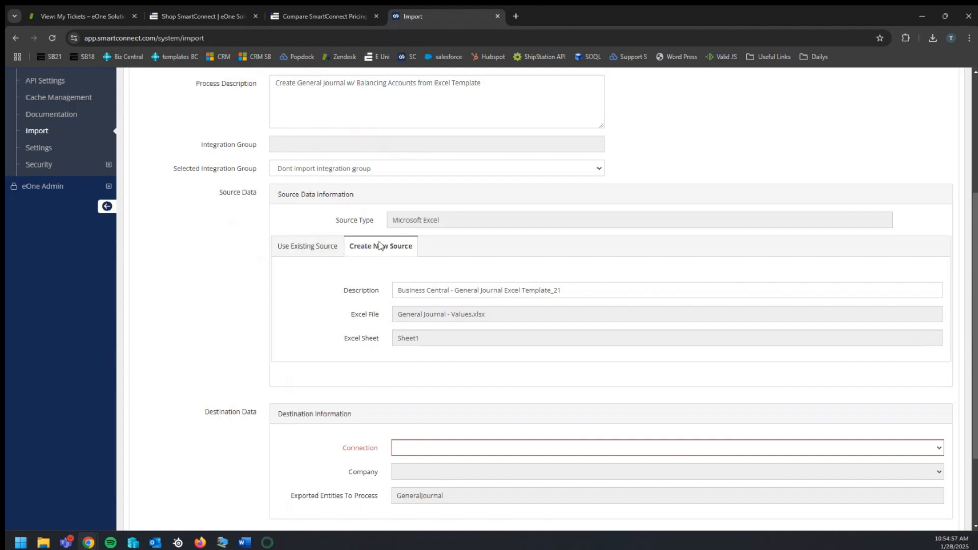
{"action": "left_click", "coordinate": [312, 251]}
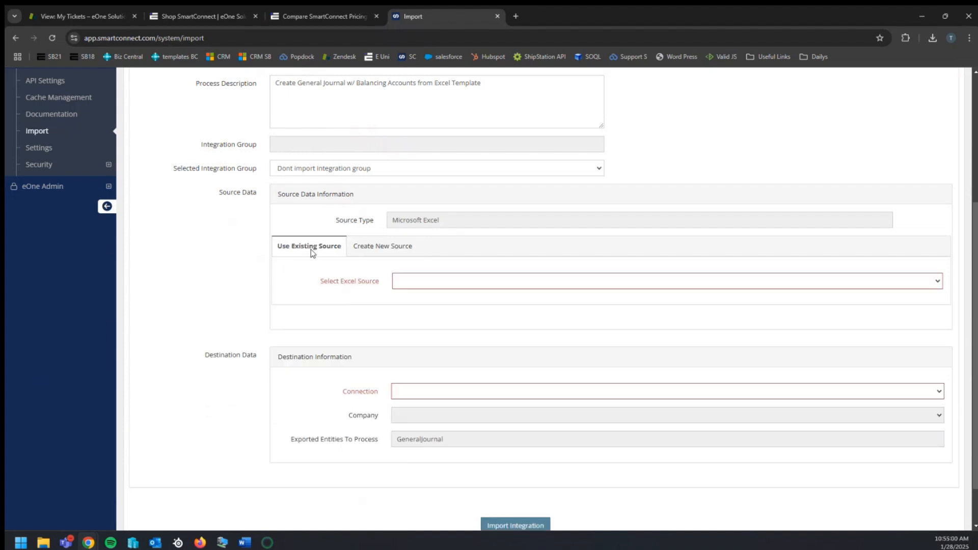
{"action": "left_click", "coordinate": [426, 281]}
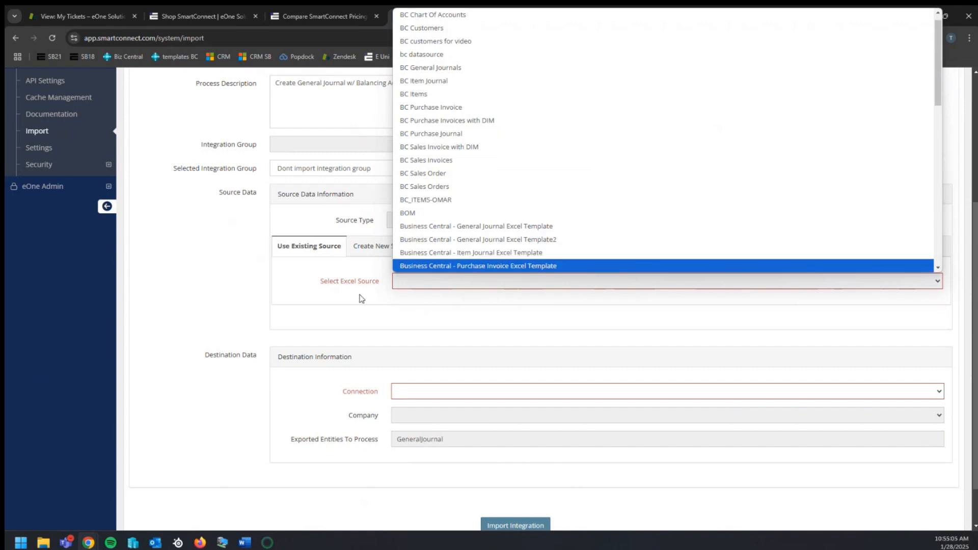
{"action": "left_click", "coordinate": [359, 298]}
Create a new Excel source described as Business Central - General Journal Excel Template_21
{"action": "left_click", "coordinate": [388, 246]}
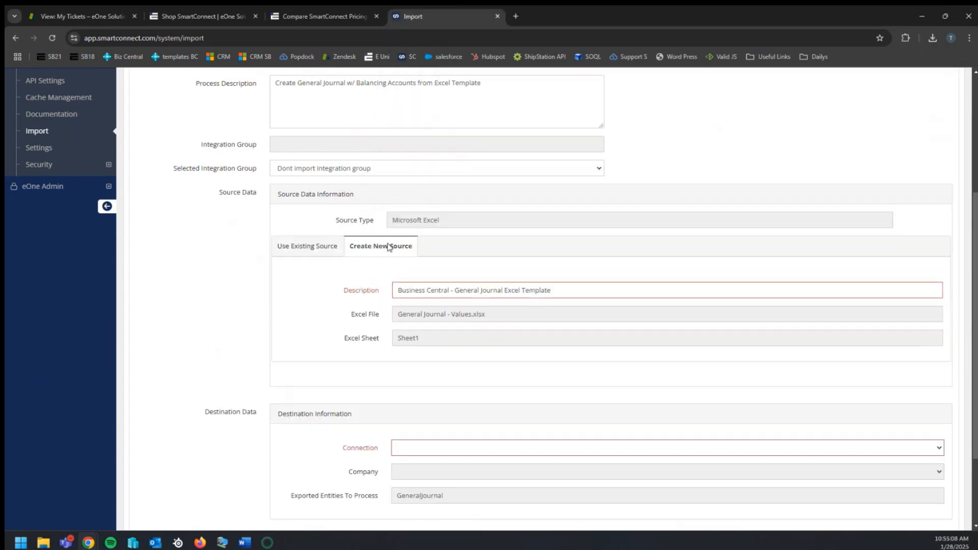
{"action": "left_click", "coordinate": [574, 295]}
{"action": "type", "text": "_21"}
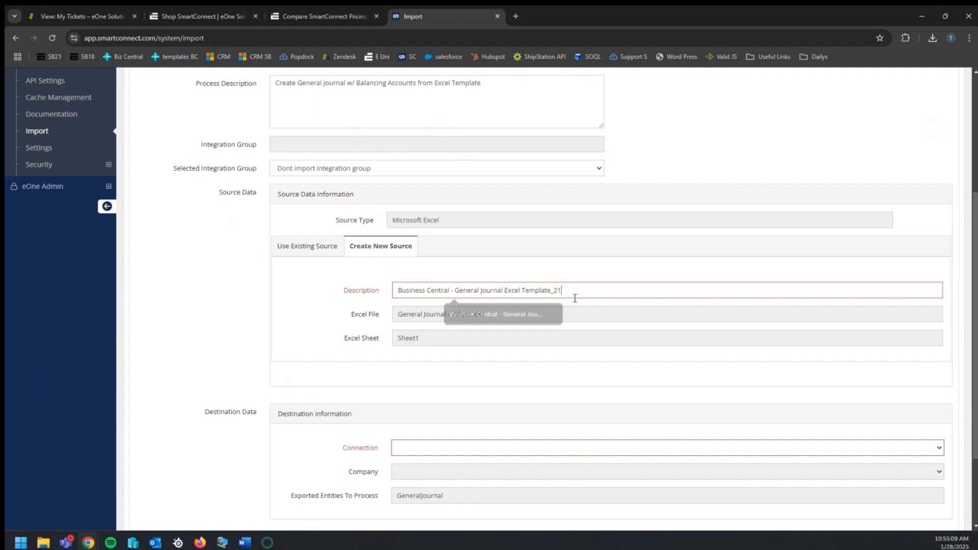
{"action": "key", "text": "Tab"}
Set the destination connection to the Template BC connection and the company to Templates
{"action": "scroll", "coordinate": [326, 336], "scroll_direction": "down", "scroll_amount": 2}
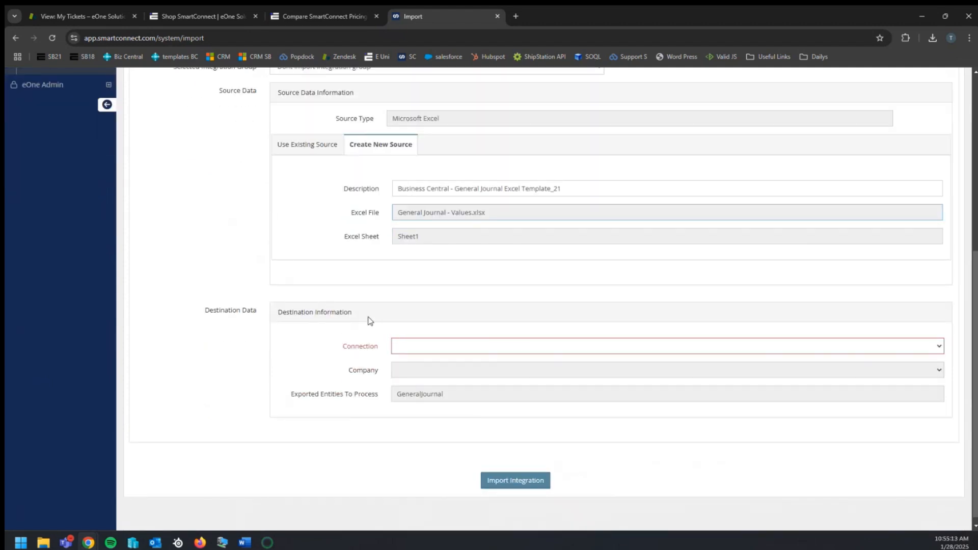
{"action": "left_click", "coordinate": [493, 347]}
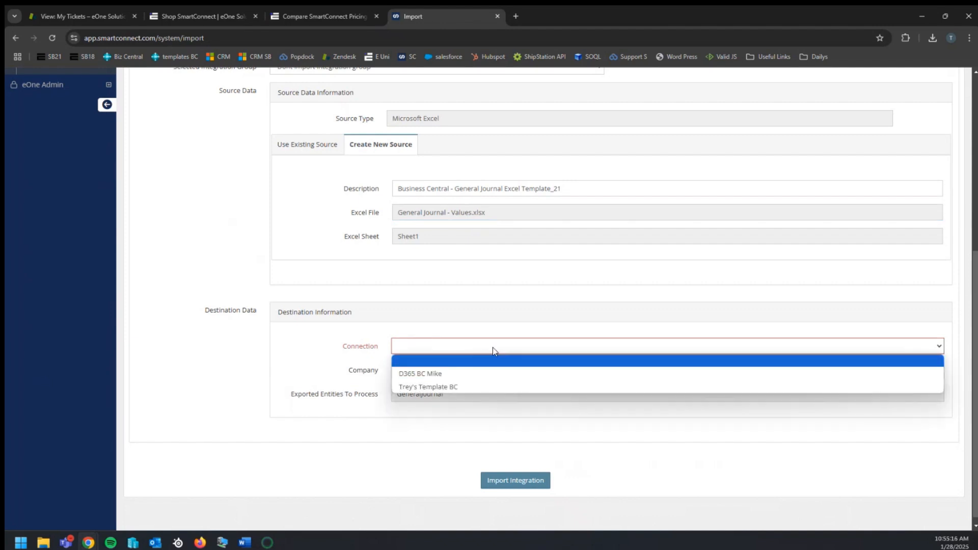
{"action": "left_click", "coordinate": [448, 387]}
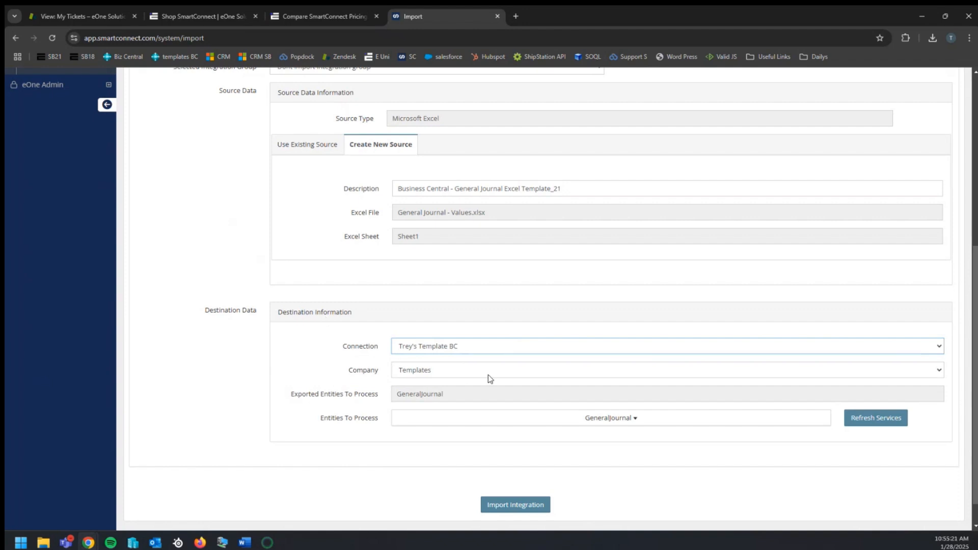
{"action": "left_click", "coordinate": [448, 375]}
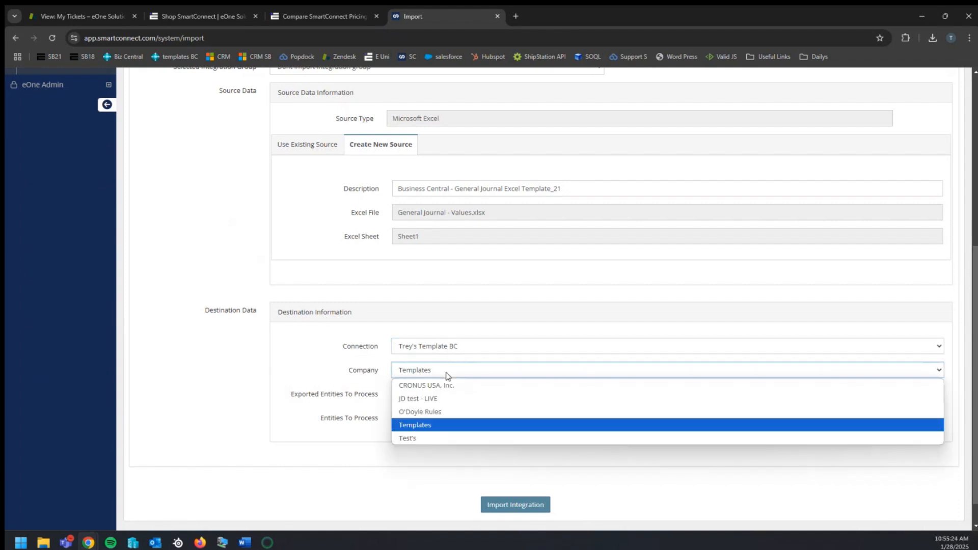
{"action": "left_click", "coordinate": [447, 375]}
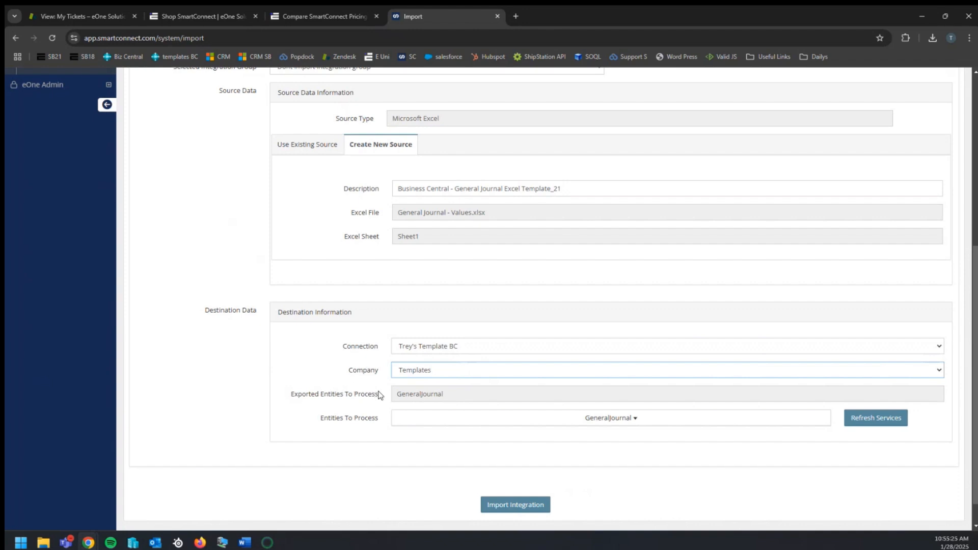
Review the exported entities and the entities to process settings
{"action": "left_click_drag", "start_coordinate": [522, 397], "coordinate": [383, 402]}
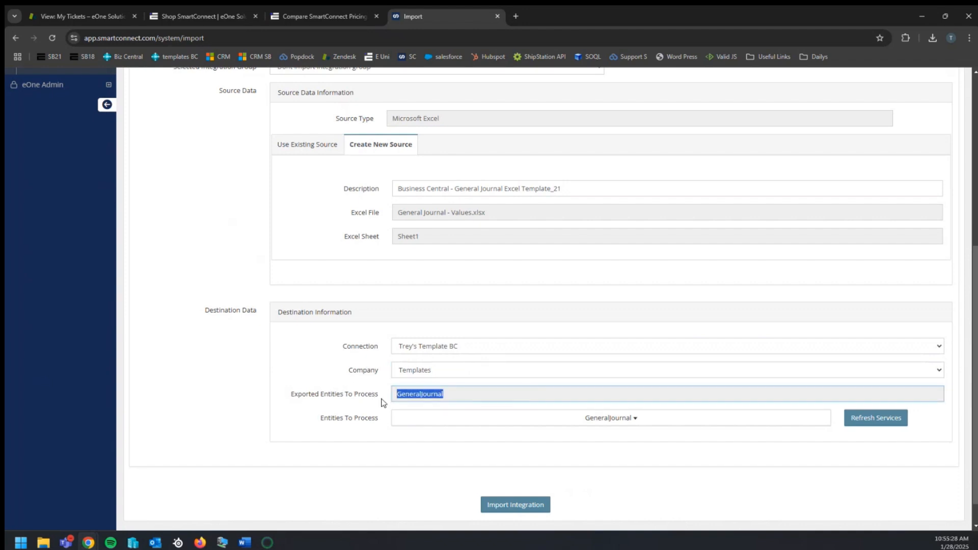
{"action": "left_click", "coordinate": [478, 393]}
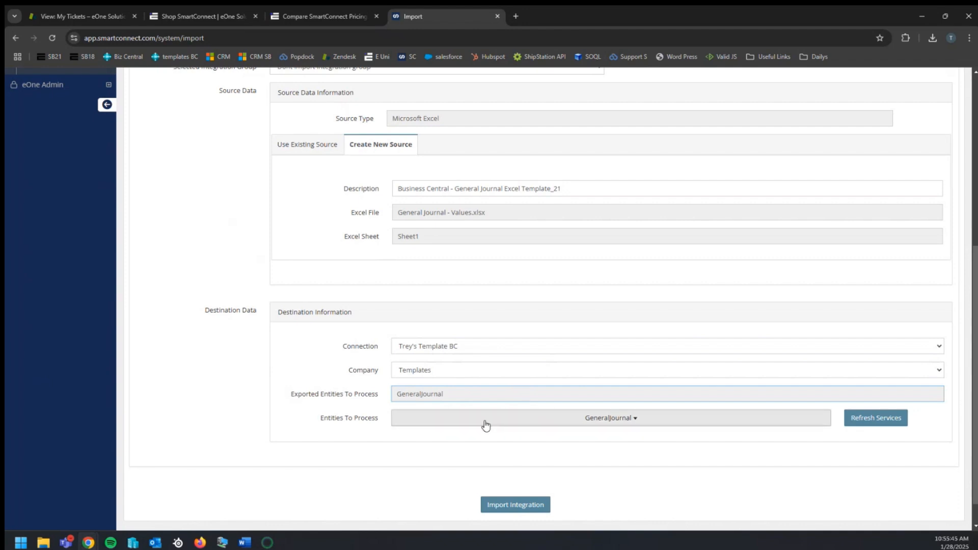
{"action": "left_click", "coordinate": [528, 423]}
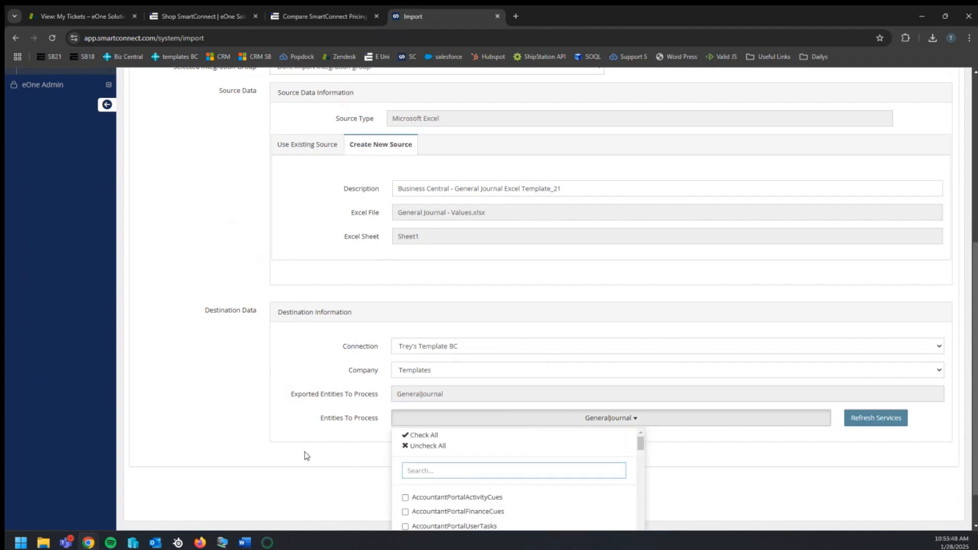
{"action": "left_click", "coordinate": [277, 426]}
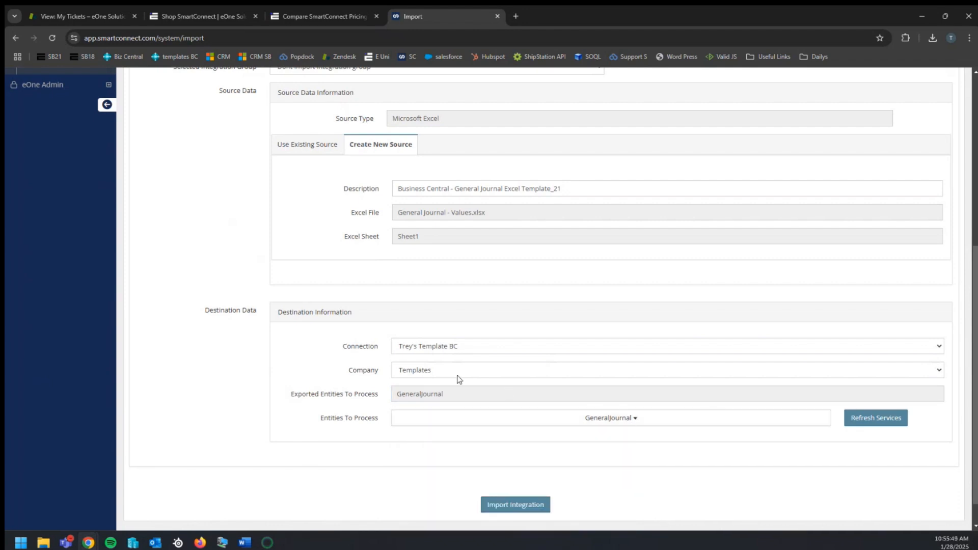
{"action": "scroll", "coordinate": [458, 379], "scroll_direction": "down", "scroll_amount": 1}
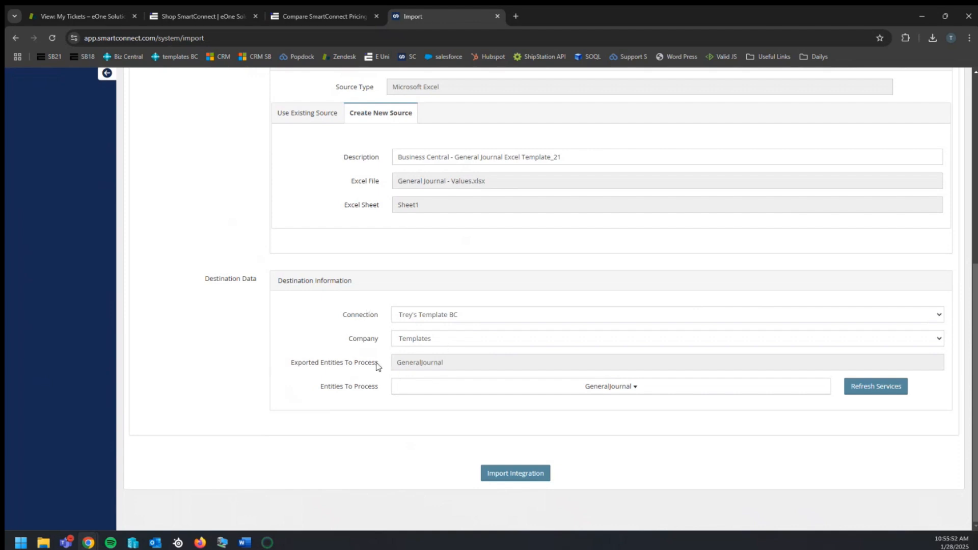
{"action": "scroll", "coordinate": [405, 349], "scroll_direction": "up", "scroll_amount": 6}
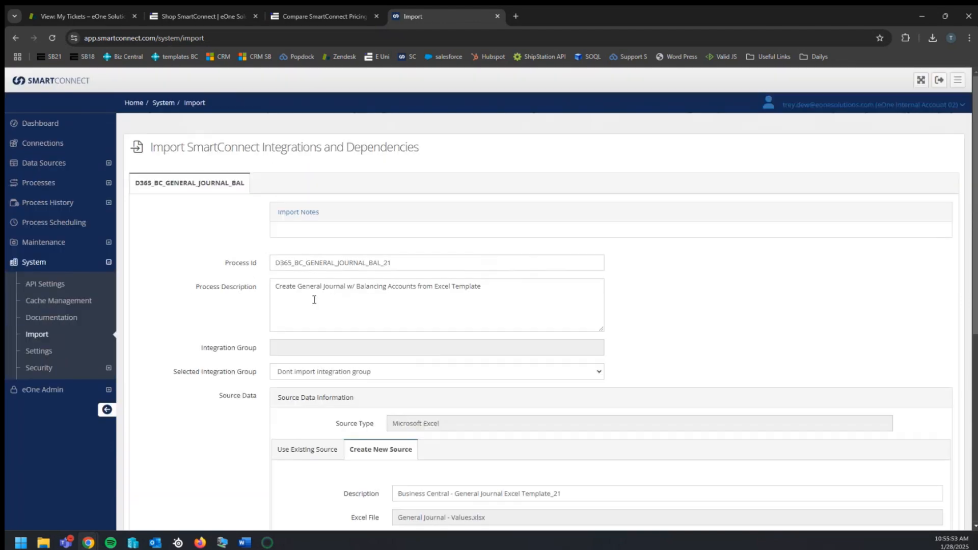
{"action": "scroll", "coordinate": [275, 245], "scroll_direction": "down", "scroll_amount": 6}
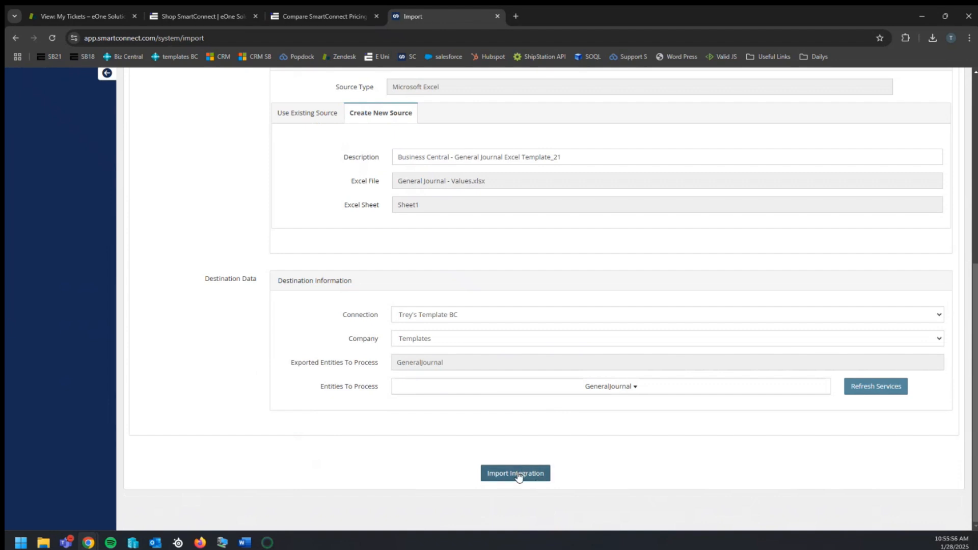
Import the integration and dismiss the confirmation dialog
{"action": "left_click", "coordinate": [519, 477]}
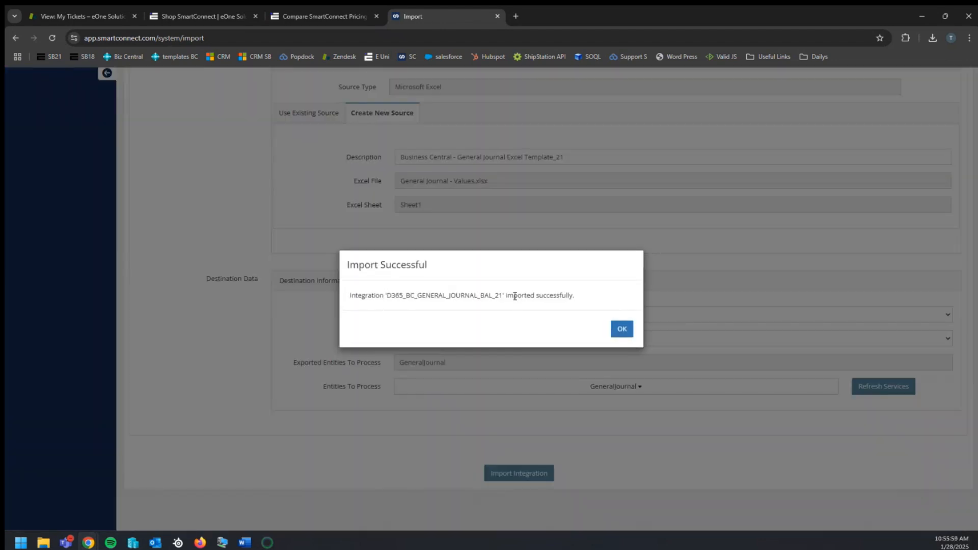
{"action": "left_click_drag", "start_coordinate": [505, 296], "coordinate": [574, 287]}
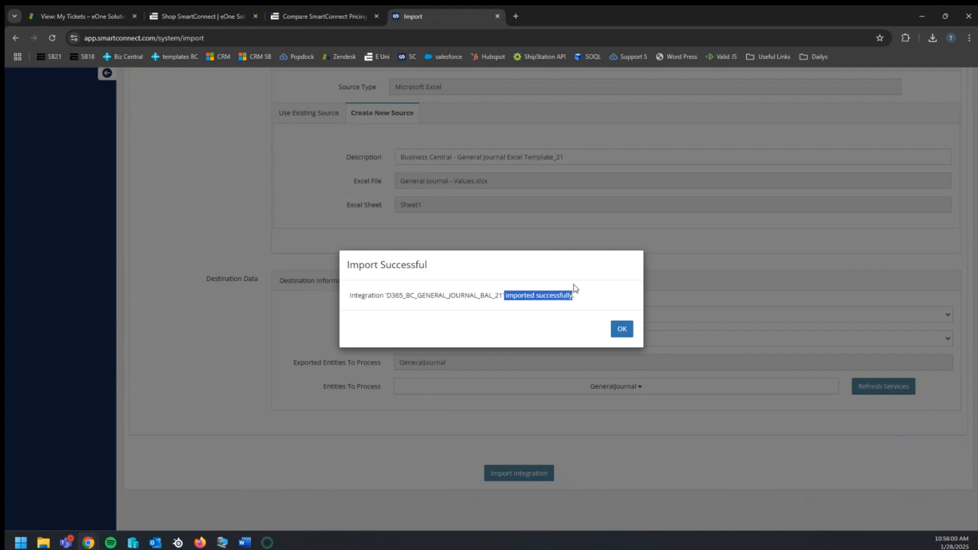
{"action": "left_click", "coordinate": [621, 330]}
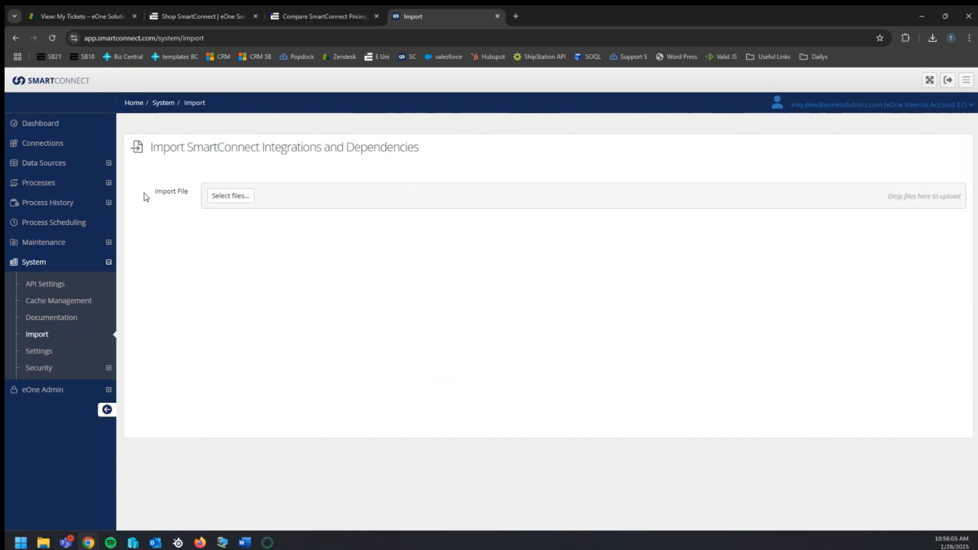
Open the export settings of the first Create General Journal process and review its process ID and export file name
{"action": "left_click", "coordinate": [51, 184]}
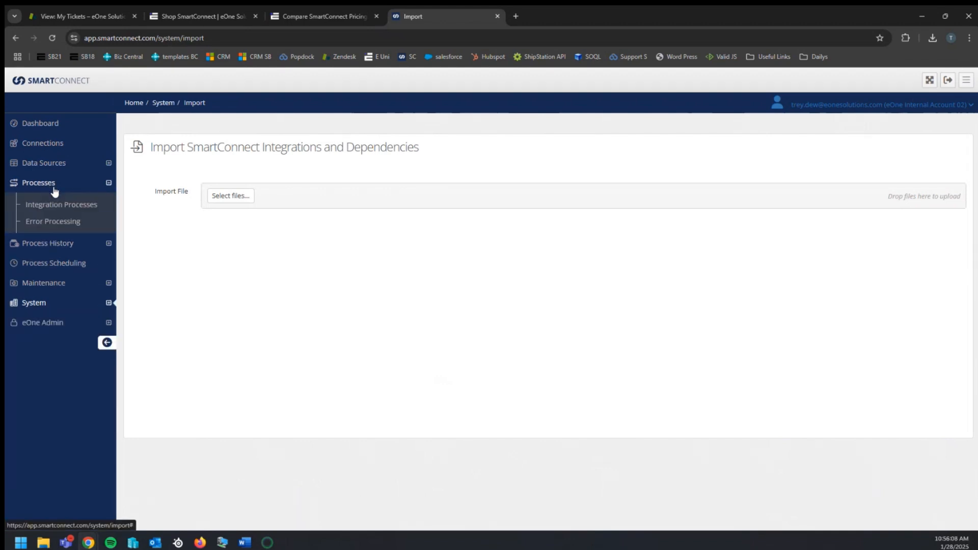
{"action": "left_click", "coordinate": [59, 202]}
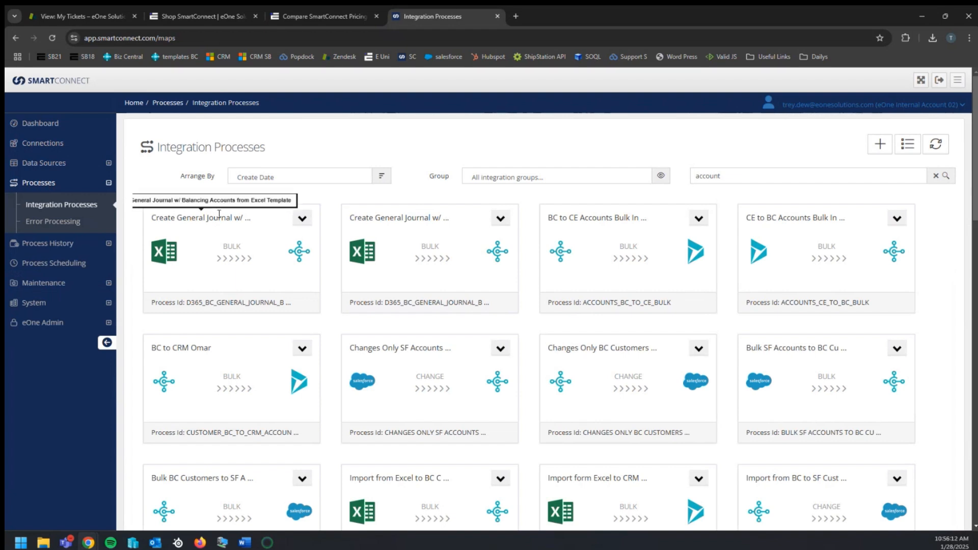
{"action": "left_click", "coordinate": [304, 219]}
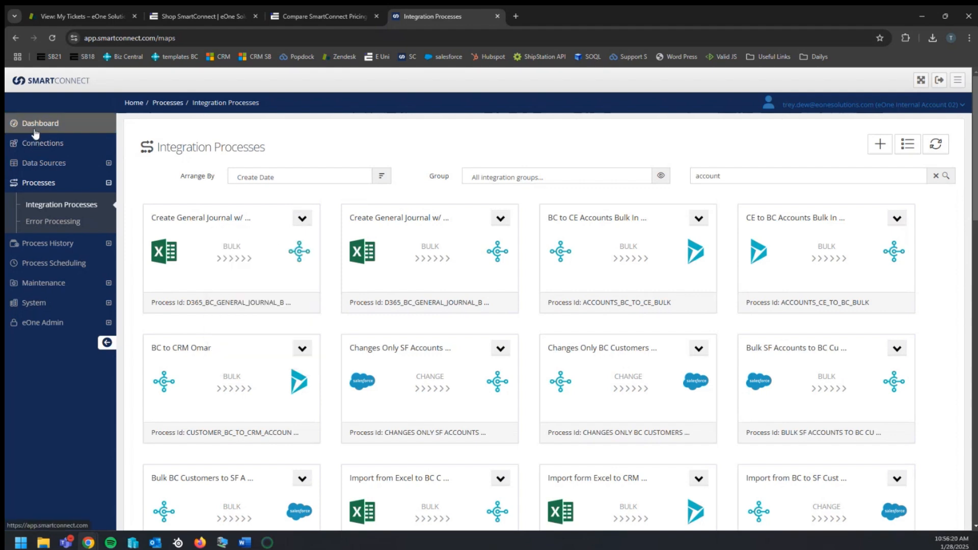
{"action": "left_click", "coordinate": [35, 131]}
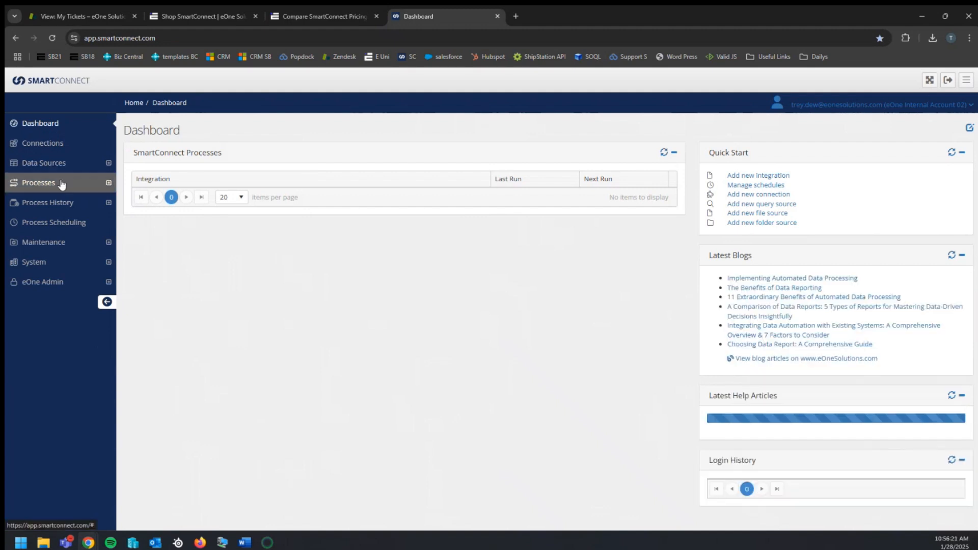
{"action": "left_click", "coordinate": [61, 184]}
{"action": "left_click", "coordinate": [58, 204]}
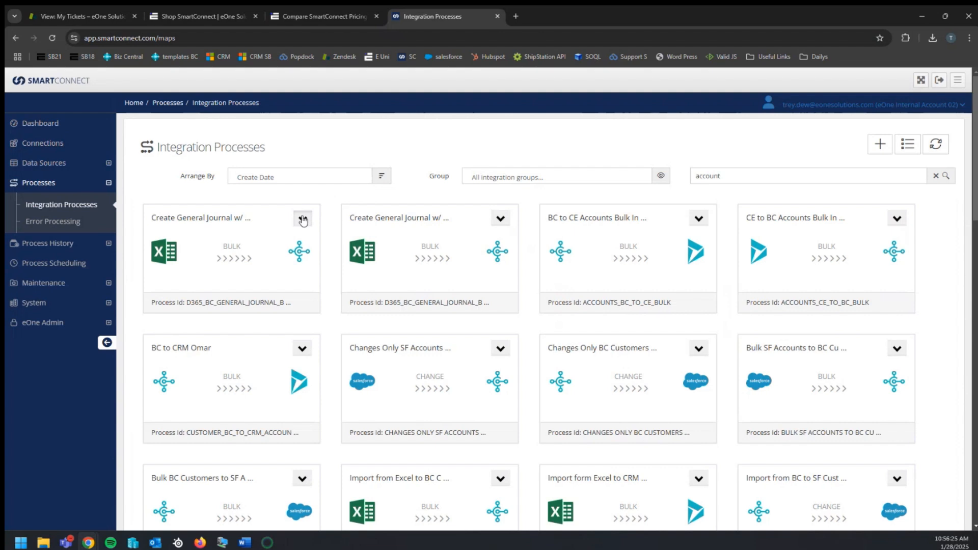
{"action": "left_click", "coordinate": [303, 219]}
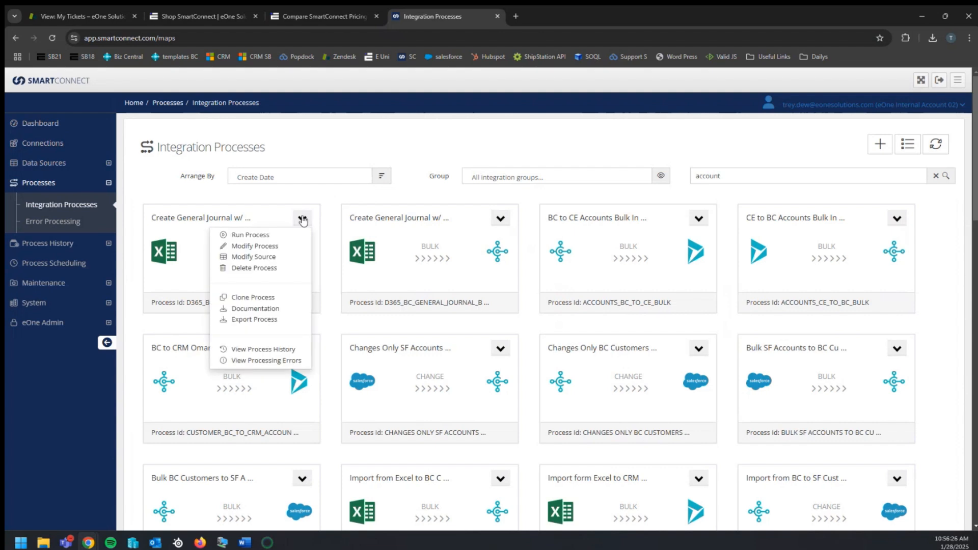
{"action": "left_click", "coordinate": [251, 320]}
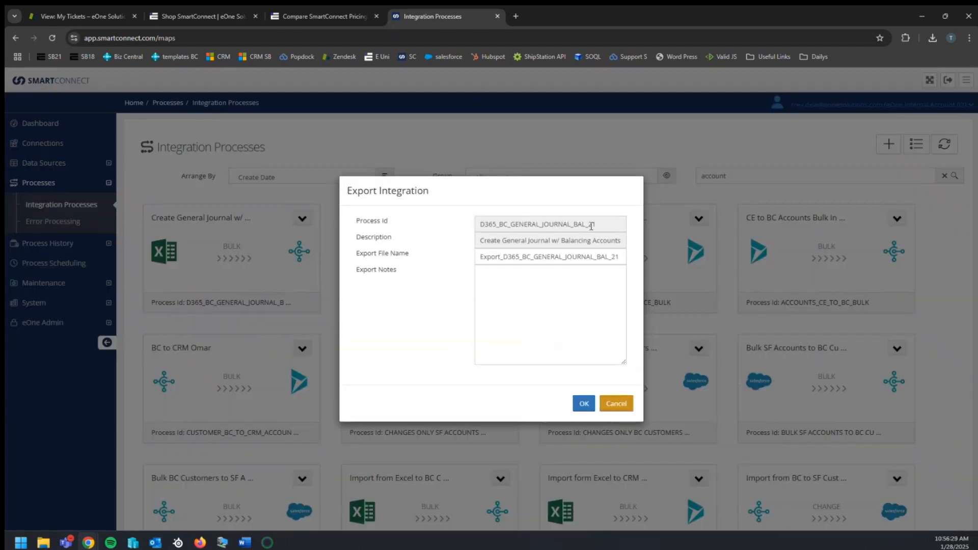
{"action": "left_click_drag", "start_coordinate": [603, 225], "coordinate": [493, 224]}
{"action": "left_click_drag", "start_coordinate": [616, 240], "coordinate": [652, 266]}
{"action": "left_click", "coordinate": [510, 257]}
{"action": "left_click", "coordinate": [651, 266]}
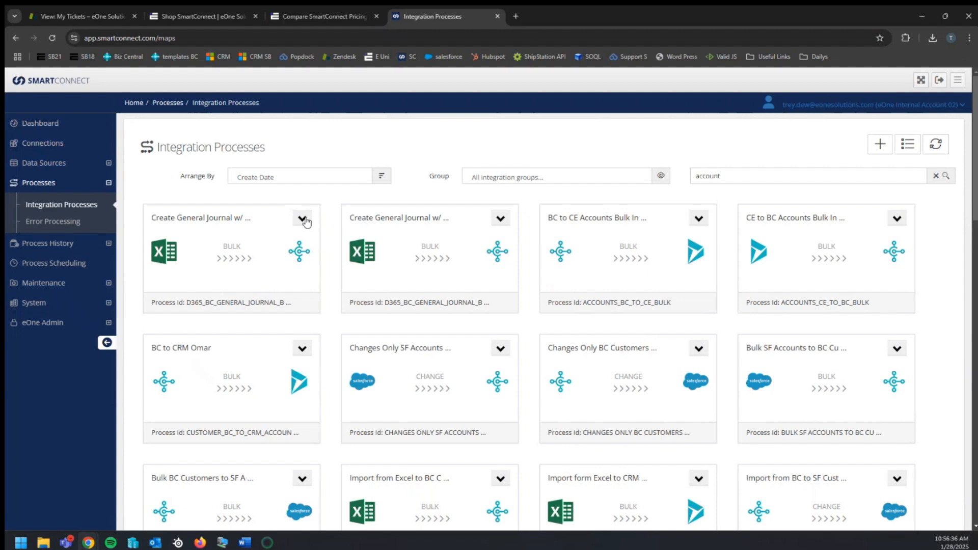
Export the Create General Journal w/ Balancing Accounts process as Export_D365_BC_GENERAL_JOURNAL_BAL_21
{"action": "left_click", "coordinate": [302, 218]}
{"action": "left_click", "coordinate": [254, 320]}
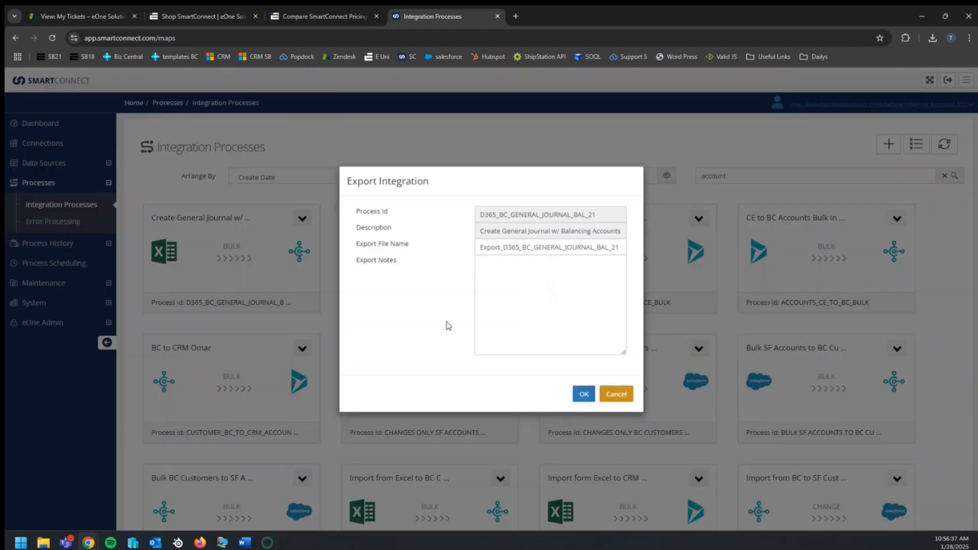
{"action": "left_click", "coordinate": [585, 405]}
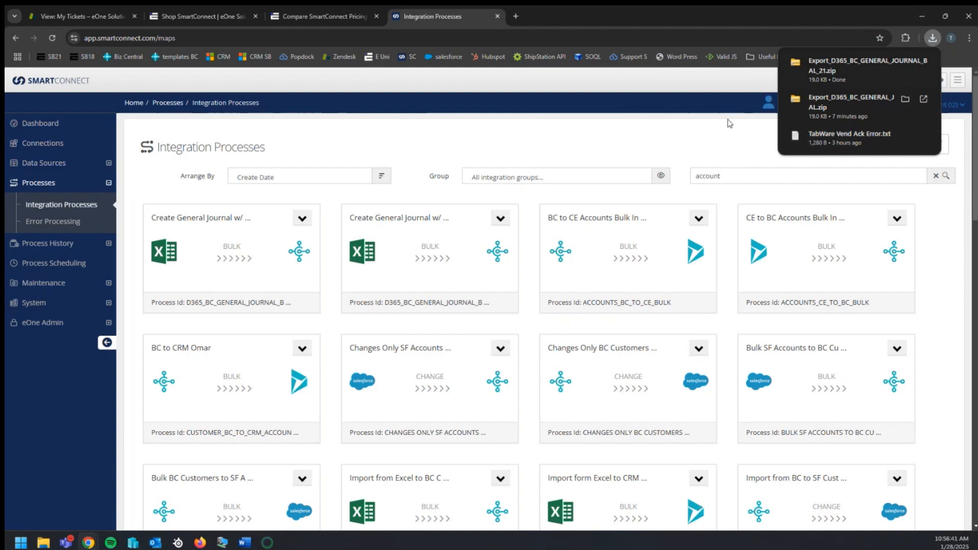
Switch the integration processes page to list view
{"action": "left_click", "coordinate": [637, 152]}
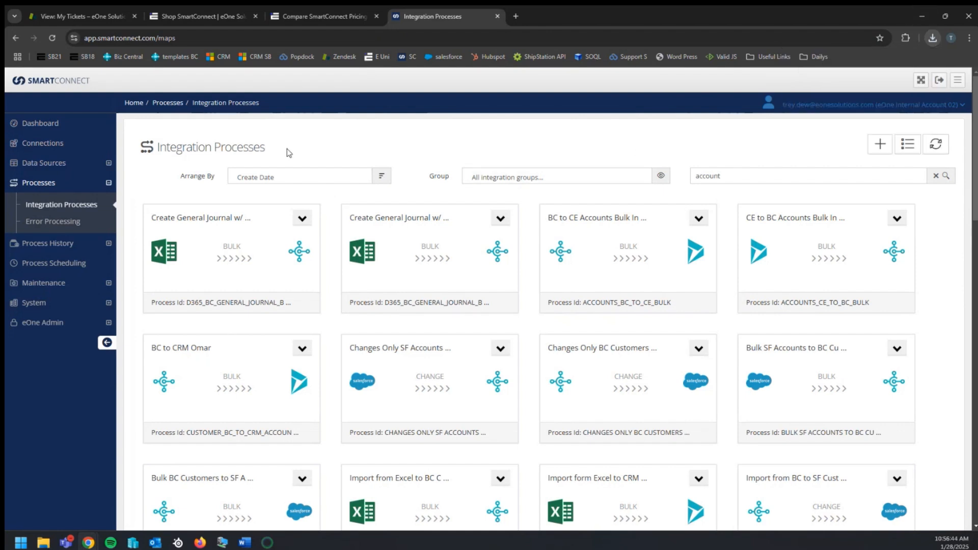
{"action": "left_click", "coordinate": [907, 144]}
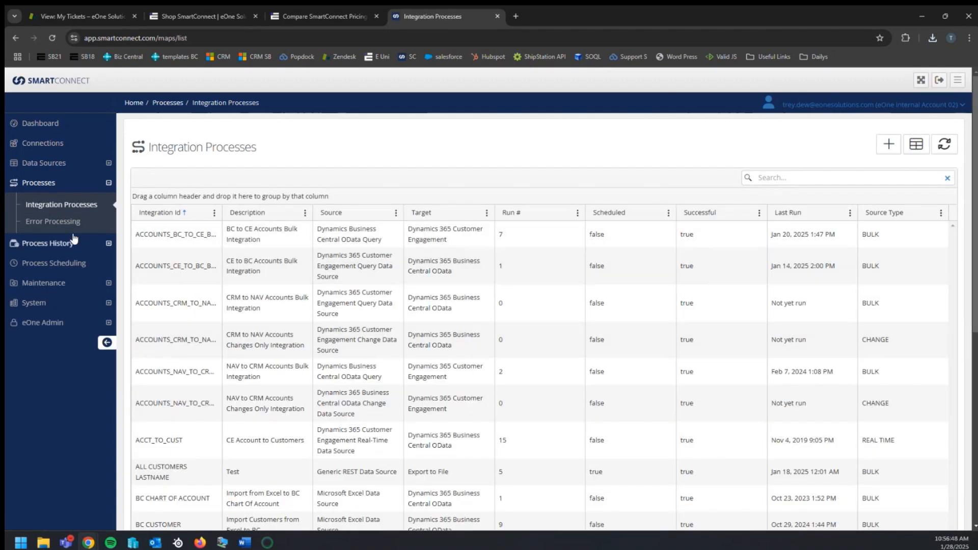
{"action": "right_click", "coordinate": [183, 234]}
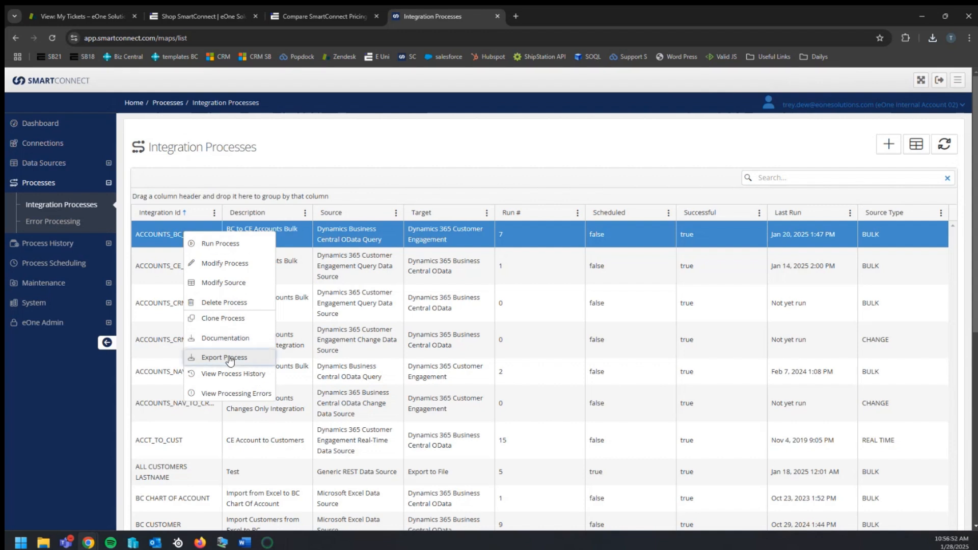
{"action": "left_click", "coordinate": [416, 147]}
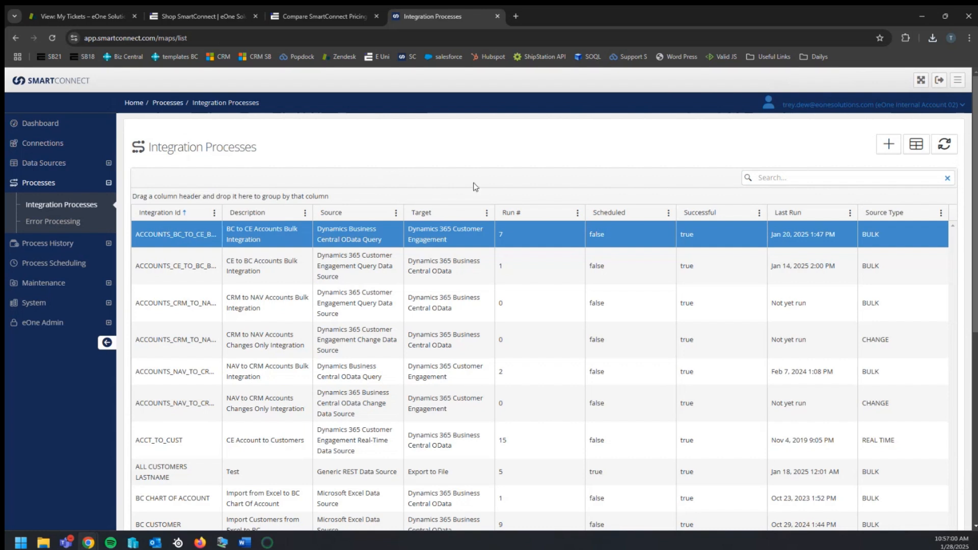
Switch to the SmartConnect21 virtual machine and import Export_CRM_ACCOUNT.zip from the Desktop, keeping CRM_ACCOUNT selected
{"action": "mouse_move", "coordinate": [220, 545]}
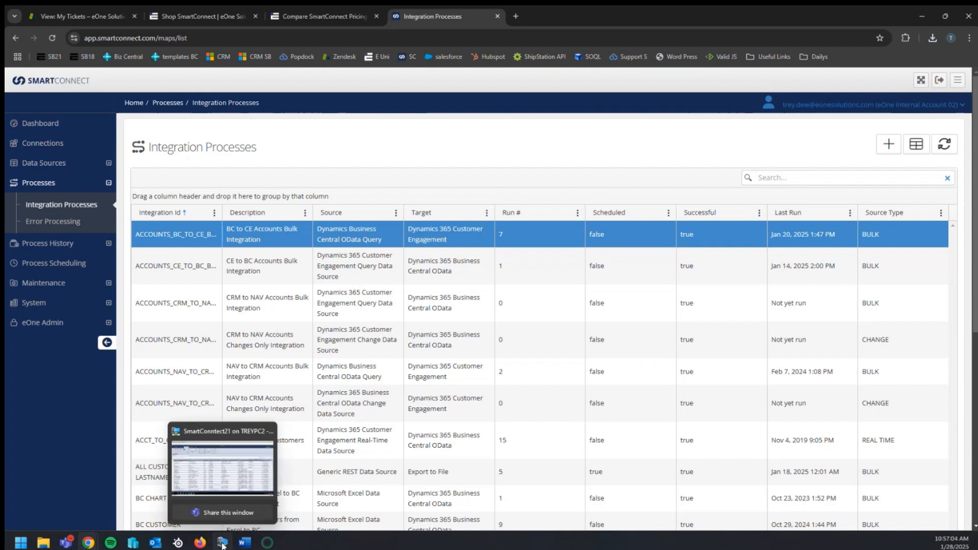
{"action": "left_click", "coordinate": [223, 544]}
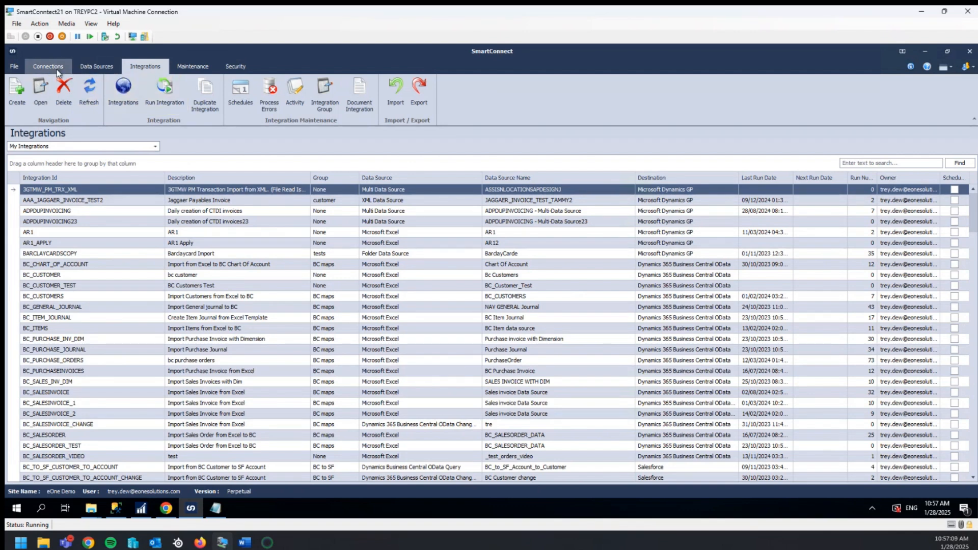
{"action": "left_click", "coordinate": [398, 91]}
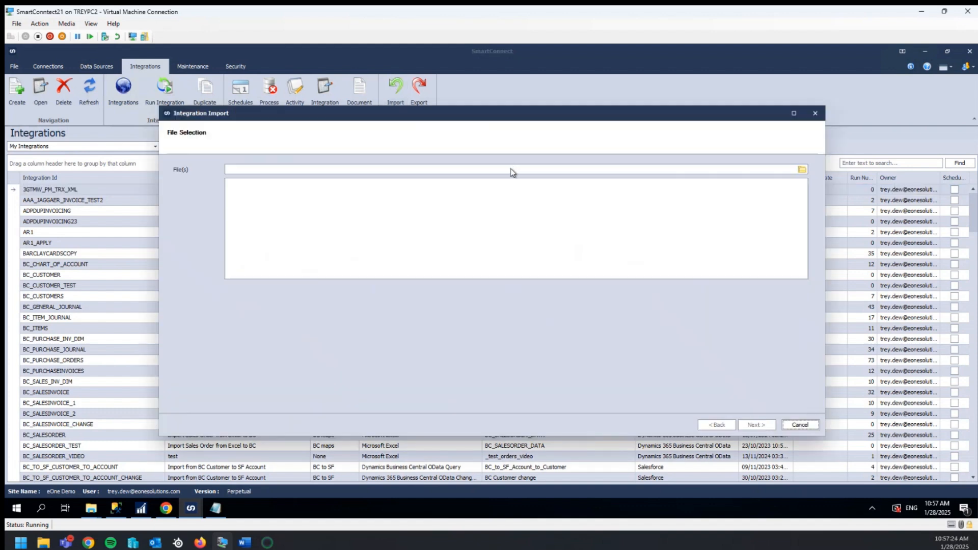
{"action": "left_click", "coordinate": [512, 168]}
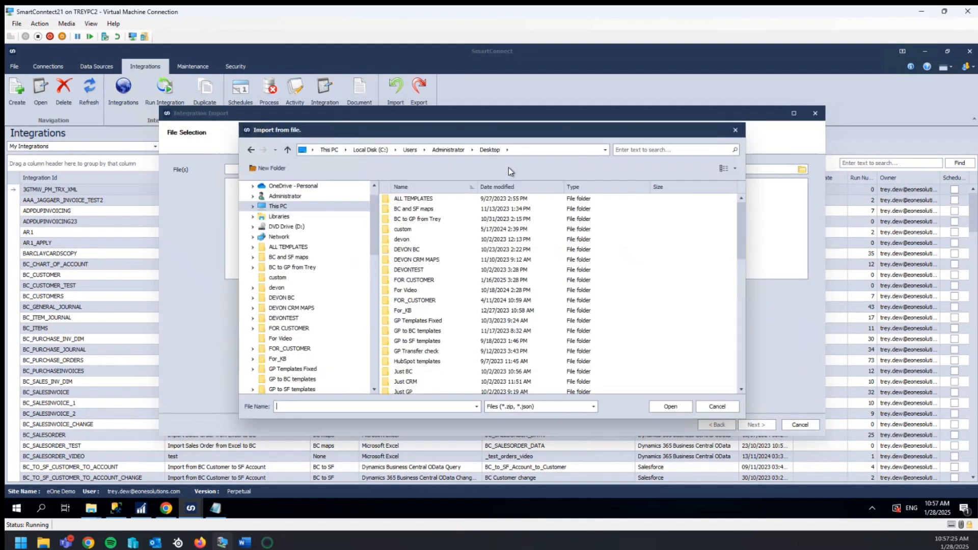
{"action": "scroll", "coordinate": [480, 279], "scroll_direction": "down", "scroll_amount": 2}
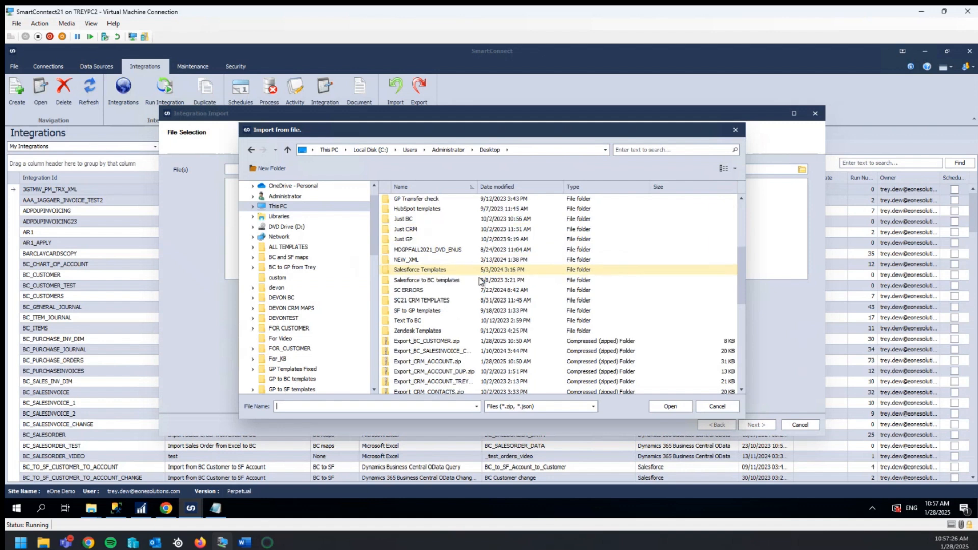
{"action": "left_click", "coordinate": [456, 361]}
{"action": "left_click", "coordinate": [671, 406]}
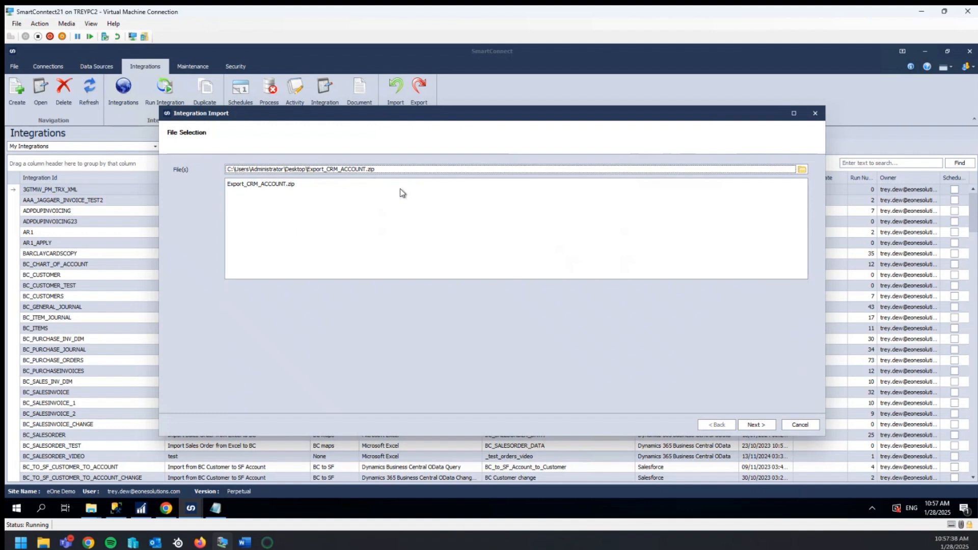
{"action": "left_click", "coordinate": [759, 426]}
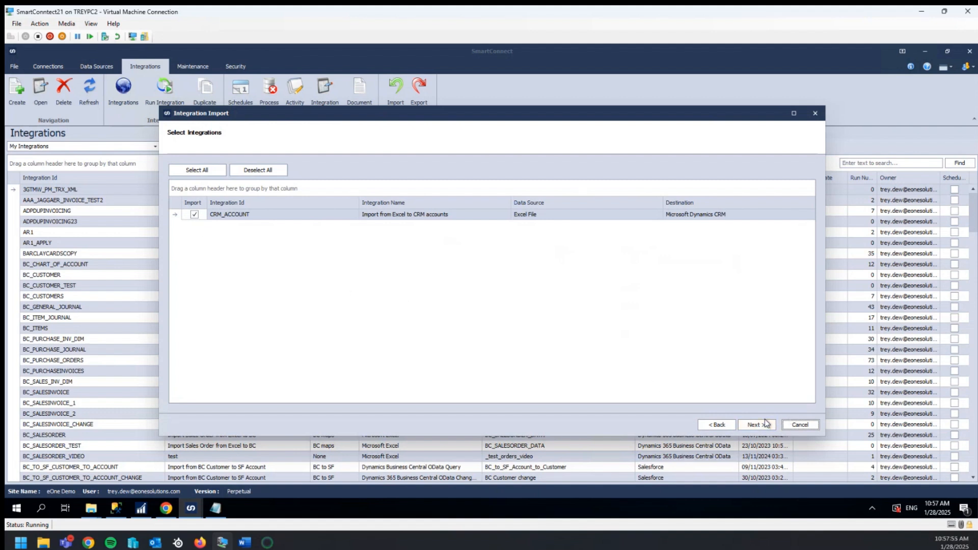
{"action": "left_click", "coordinate": [754, 425]}
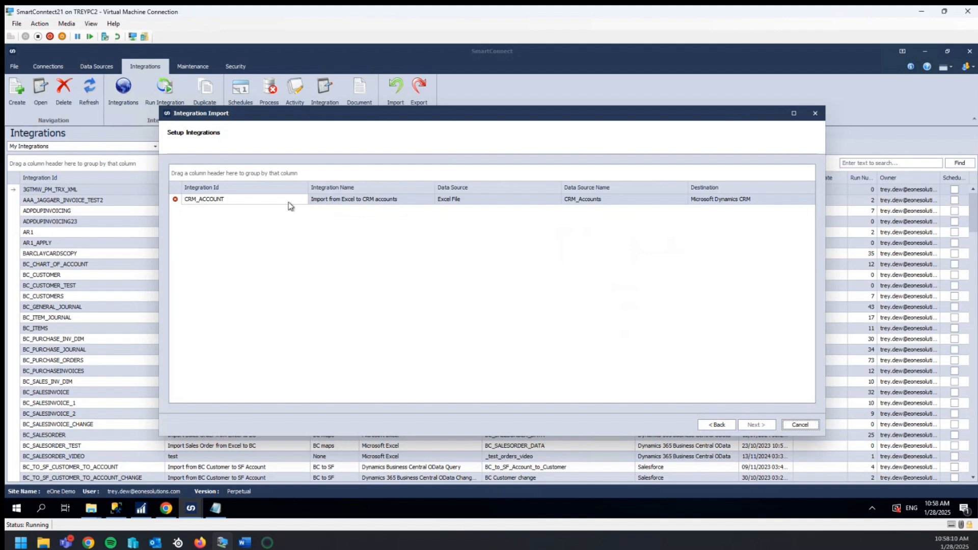
Rename the CRM_ACCOUNT integration ID to CRM_ACCOUNT_54 and its data source name to CRM_Accounts_34
{"action": "double_click", "coordinate": [267, 199]}
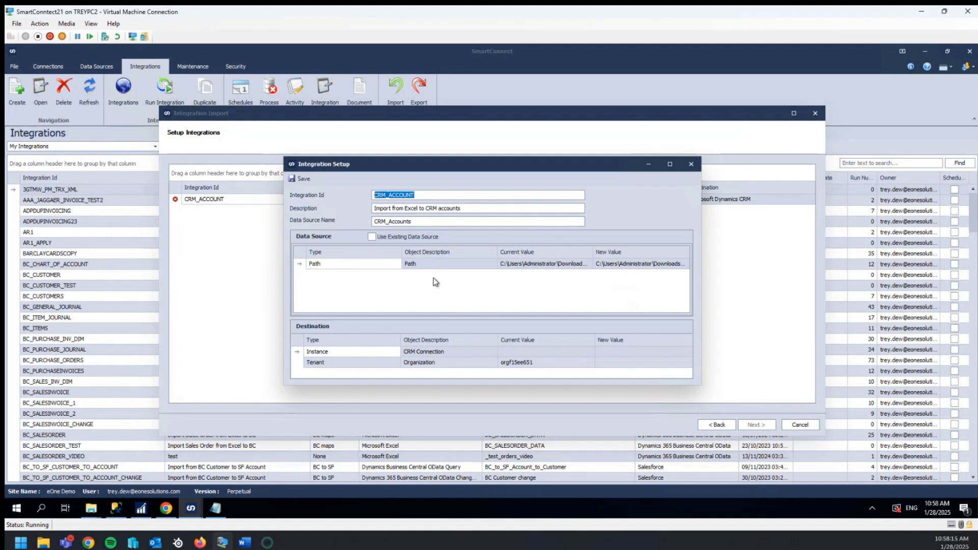
{"action": "left_click", "coordinate": [435, 195]}
{"action": "type", "text": "_"}
{"action": "type", "text": "_34"}
{"action": "left_click", "coordinate": [439, 291]}
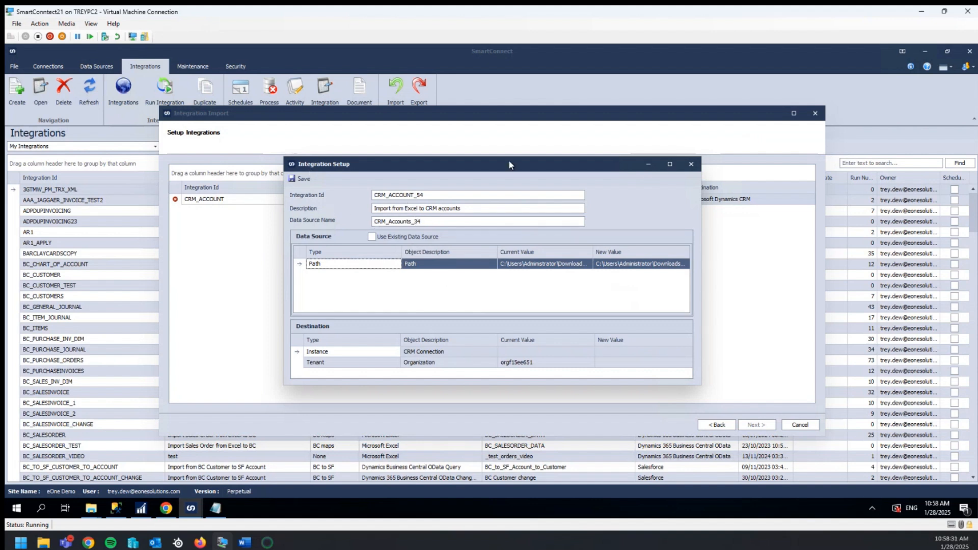
{"action": "left_click", "coordinate": [372, 237]}
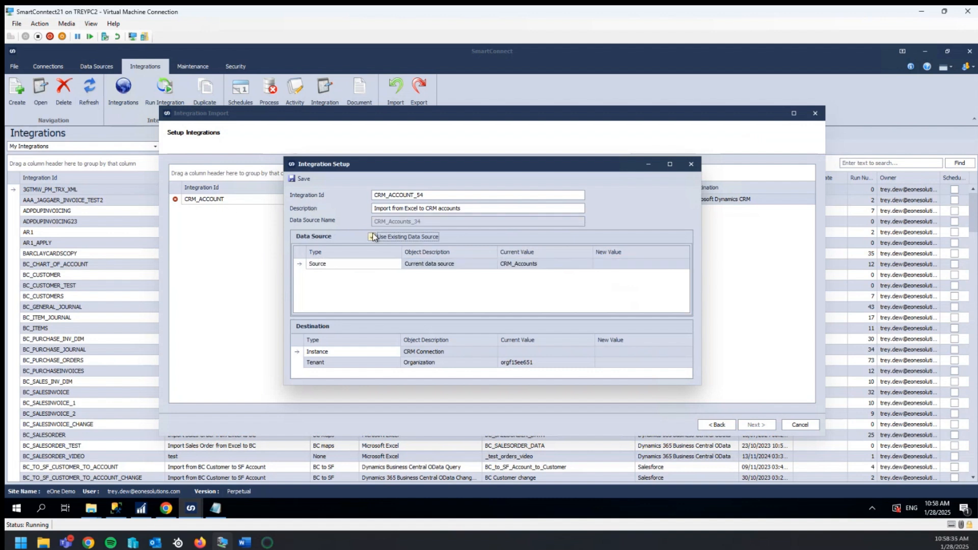
{"action": "left_click", "coordinate": [663, 266]}
{"action": "left_click", "coordinate": [686, 264]}
{"action": "scroll", "coordinate": [423, 306], "scroll_direction": "down", "scroll_amount": 5}
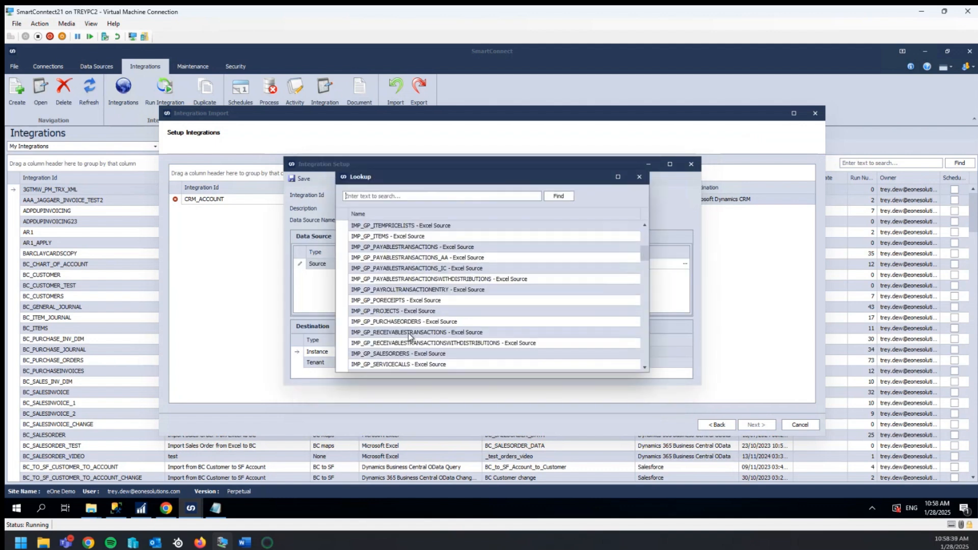
{"action": "left_click", "coordinate": [640, 176]}
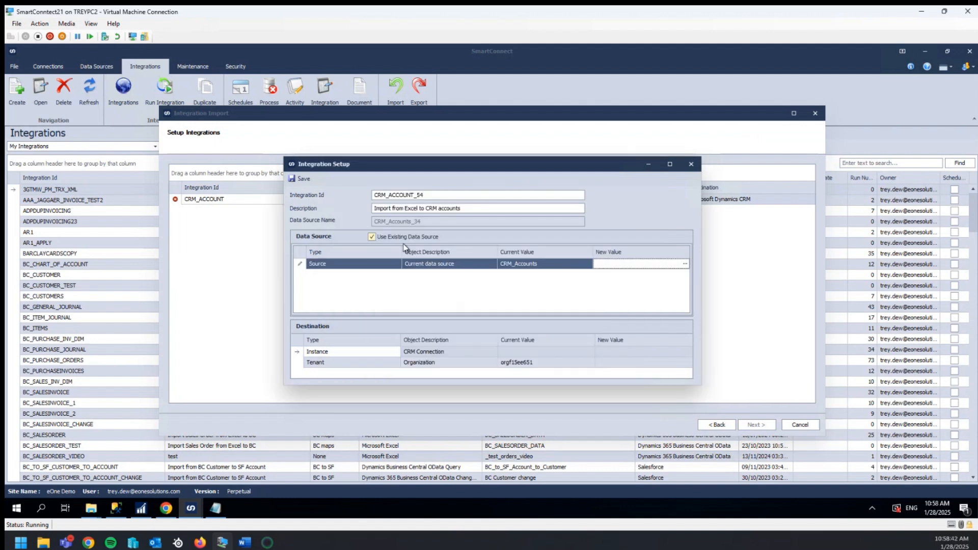
{"action": "left_click", "coordinate": [373, 237]}
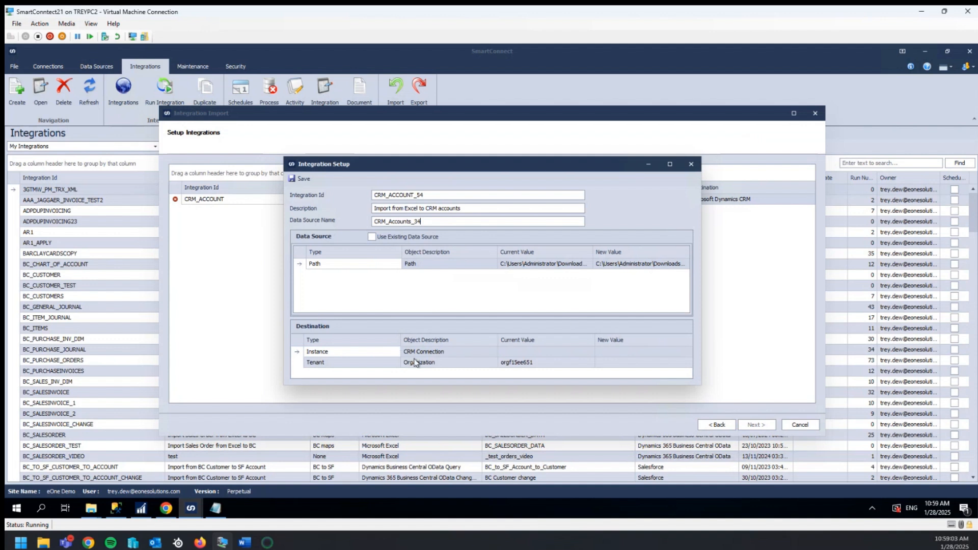
Set the destination instance to ce and the tenant to eOne Sandbox
{"action": "left_click", "coordinate": [659, 352]}
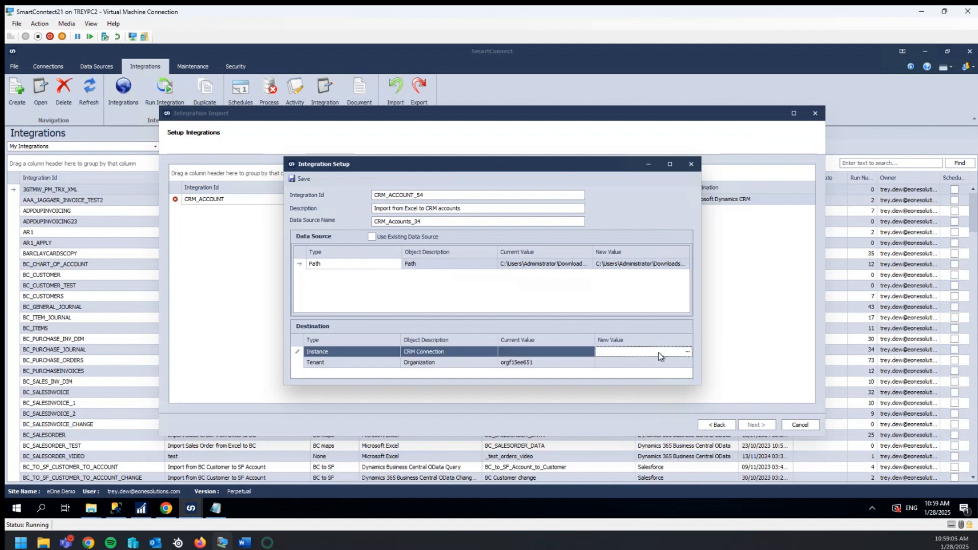
{"action": "left_click", "coordinate": [687, 352]}
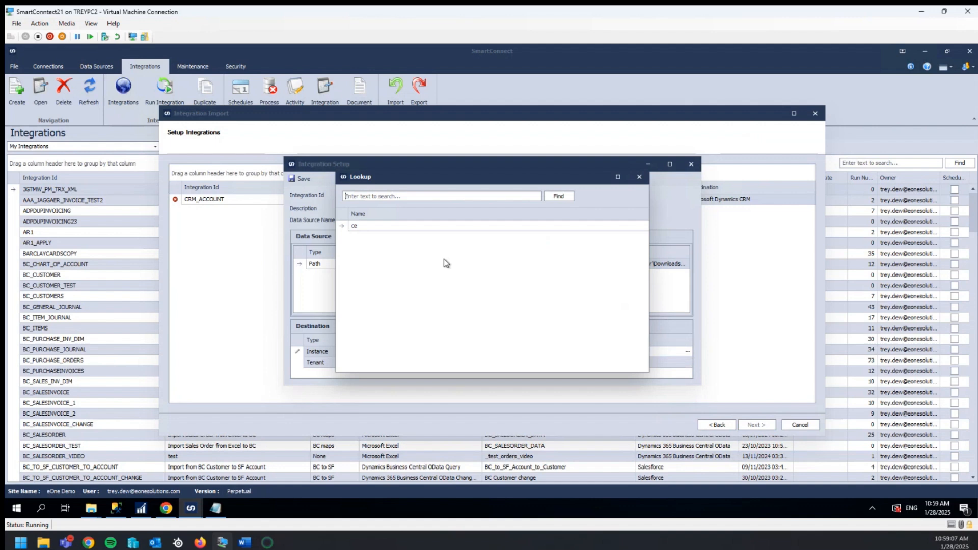
{"action": "double_click", "coordinate": [364, 228]}
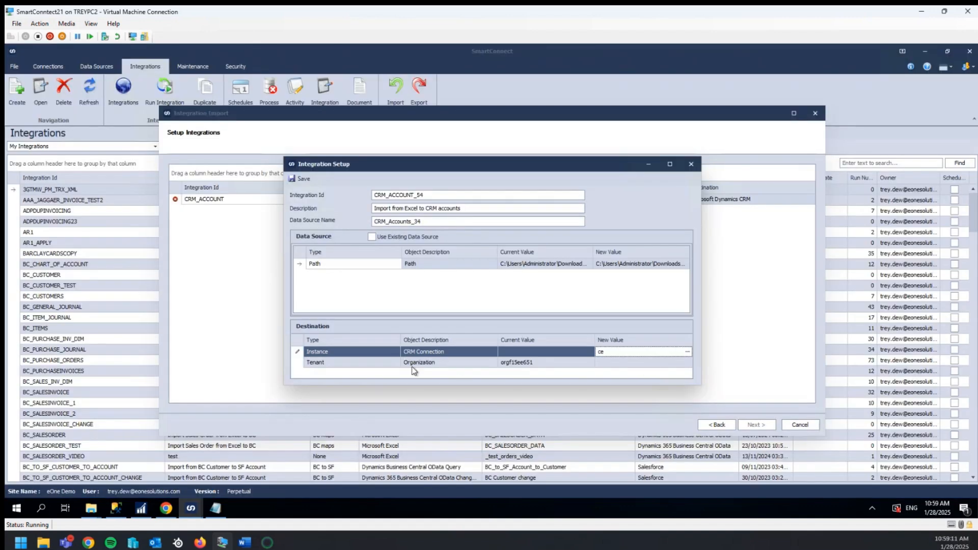
{"action": "left_click", "coordinate": [666, 362]}
{"action": "left_click", "coordinate": [687, 362]}
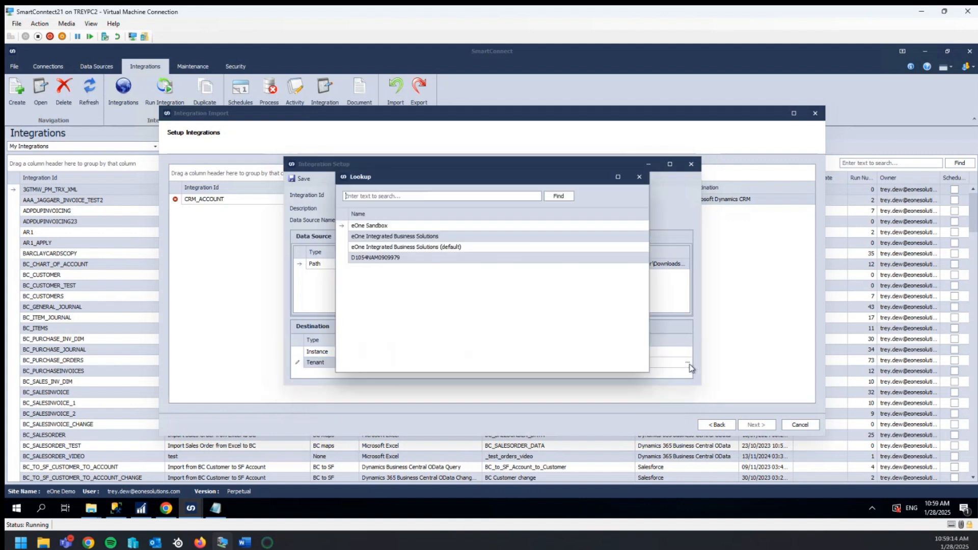
{"action": "double_click", "coordinate": [379, 227]}
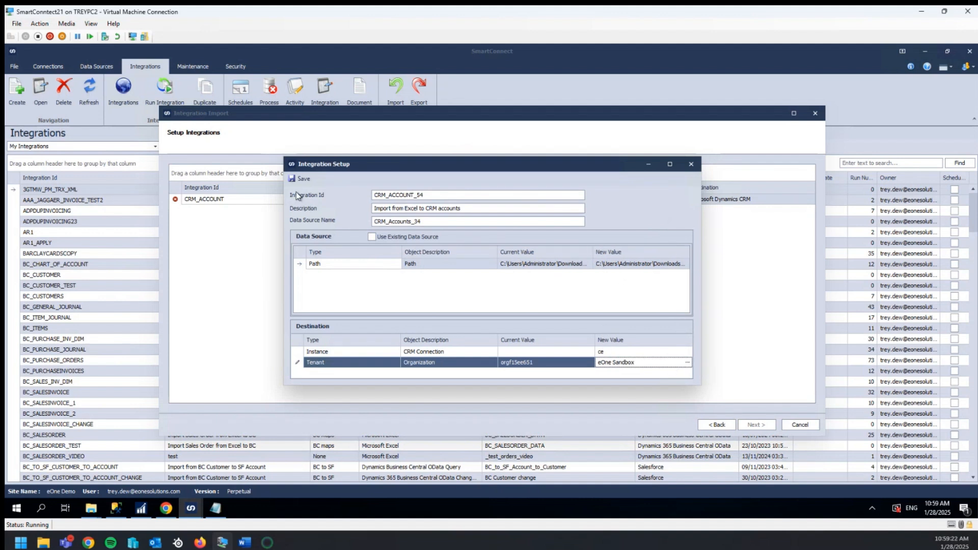
Save the integration setup and run the import
{"action": "left_click", "coordinate": [304, 179]}
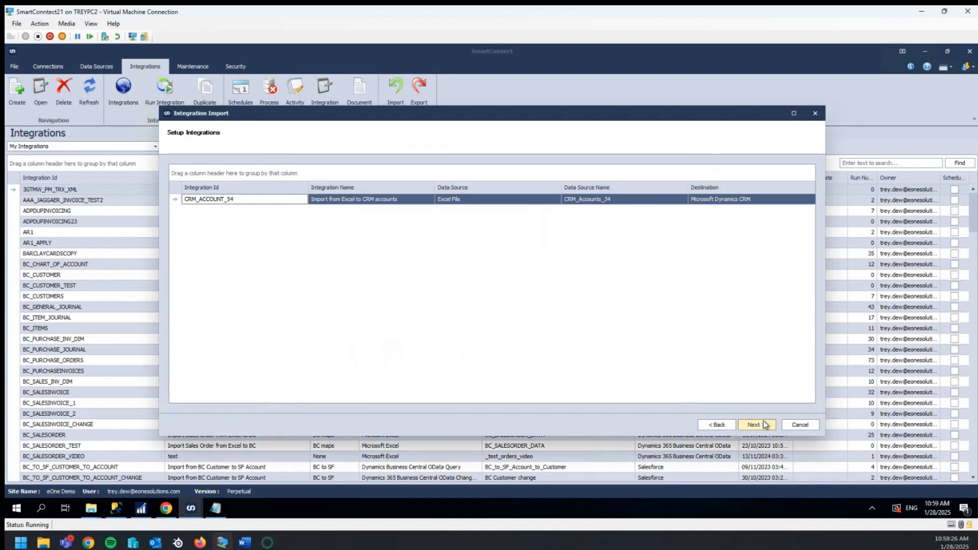
{"action": "left_click", "coordinate": [764, 422]}
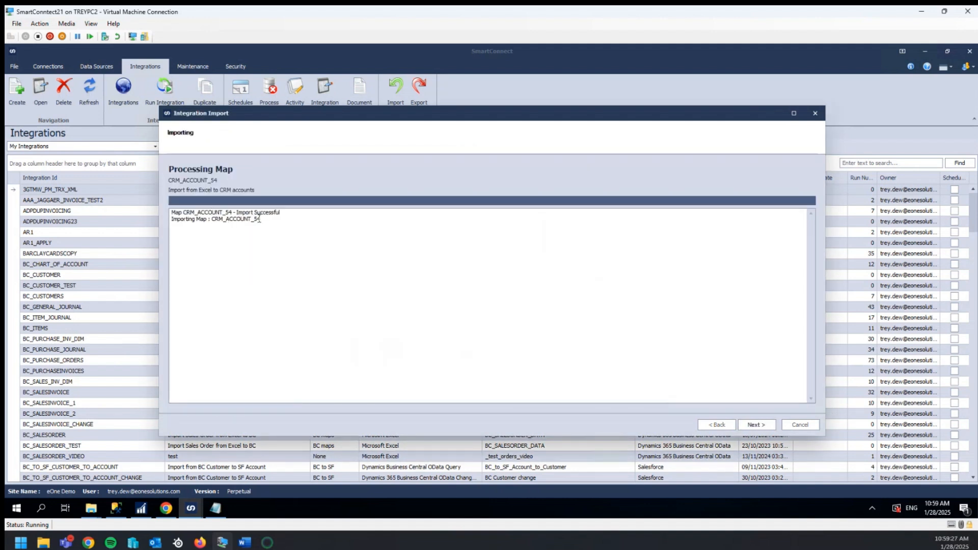
Finish the integration import wizard after reviewing the processing log
{"action": "left_click_drag", "start_coordinate": [284, 219], "coordinate": [173, 210]}
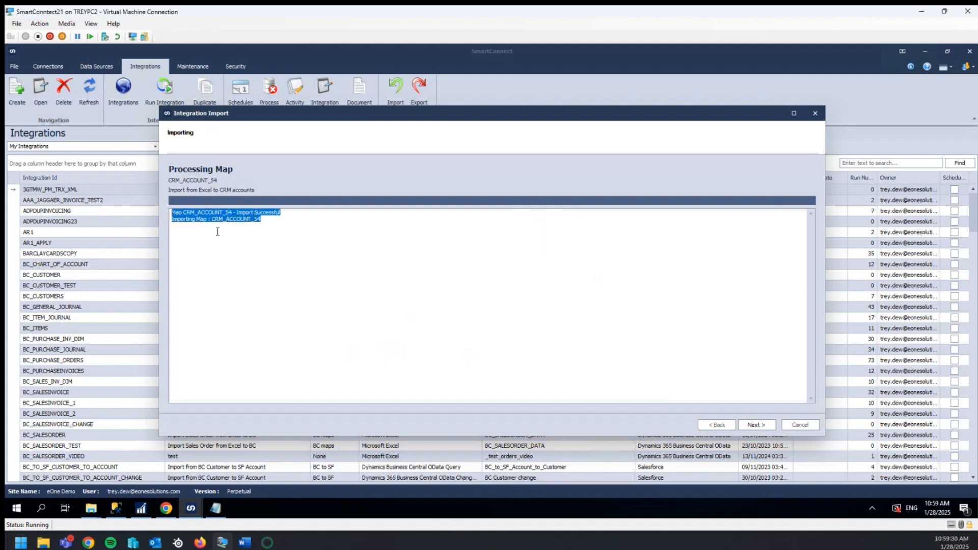
{"action": "left_click", "coordinate": [374, 298]}
{"action": "left_click", "coordinate": [757, 425]}
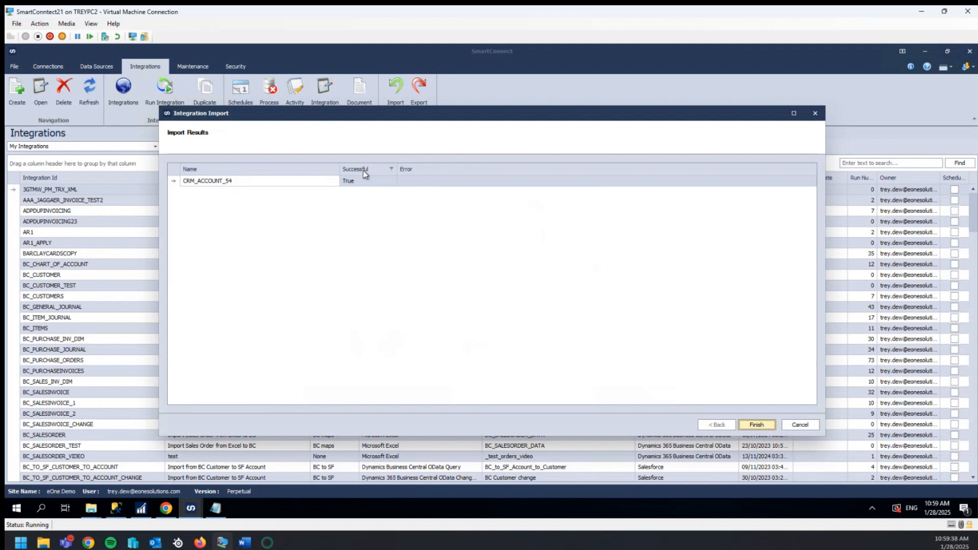
{"action": "left_click", "coordinate": [756, 425]}
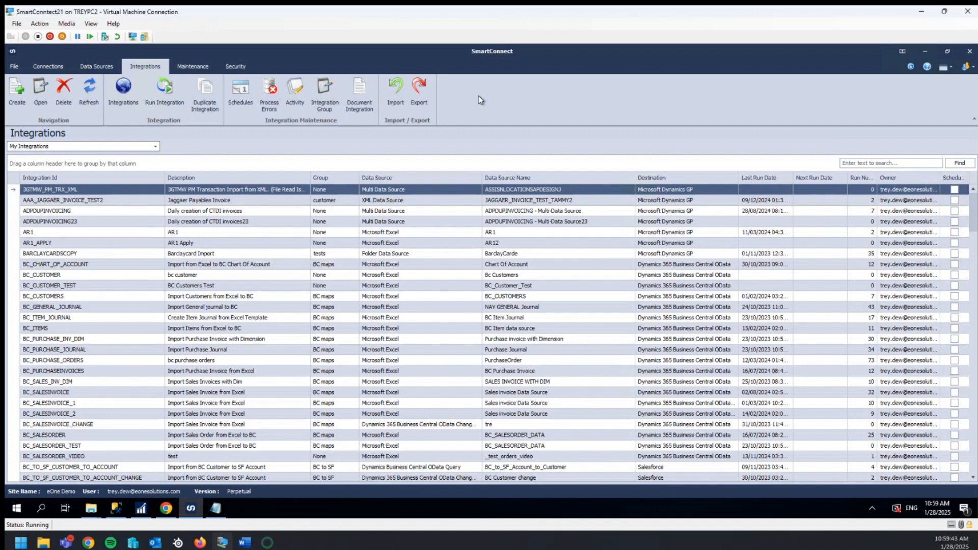
Export the BC_TO_SF_CUSTOMER_TO_ACCOUNT_CHANGE integration to the Desktop folder and close the export window
{"action": "left_click", "coordinate": [424, 94]}
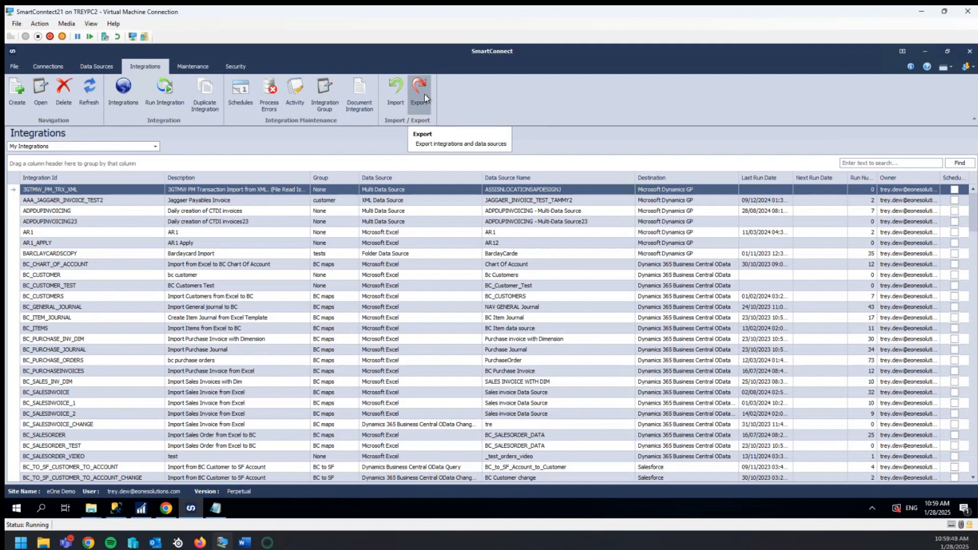
{"action": "scroll", "coordinate": [351, 330], "scroll_direction": "down", "scroll_amount": 6}
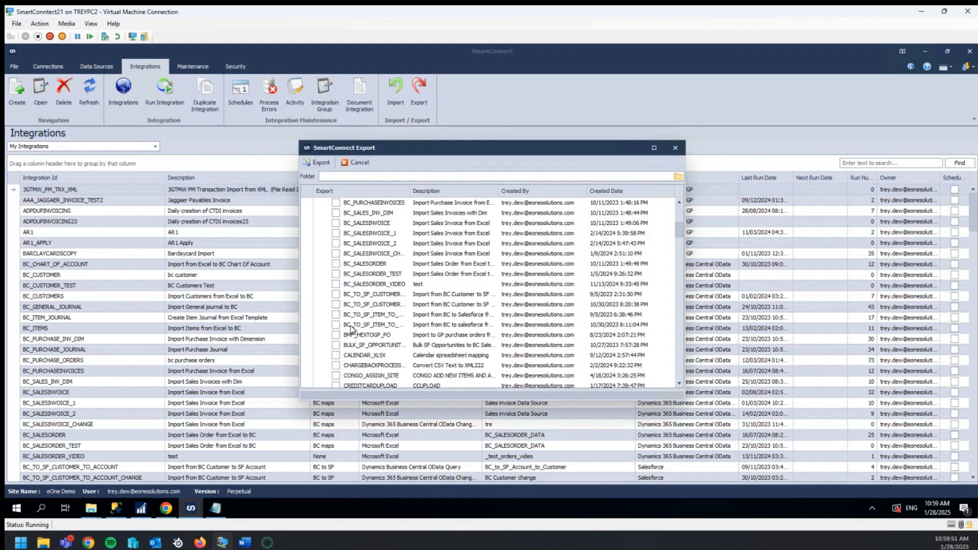
{"action": "left_click", "coordinate": [336, 306]}
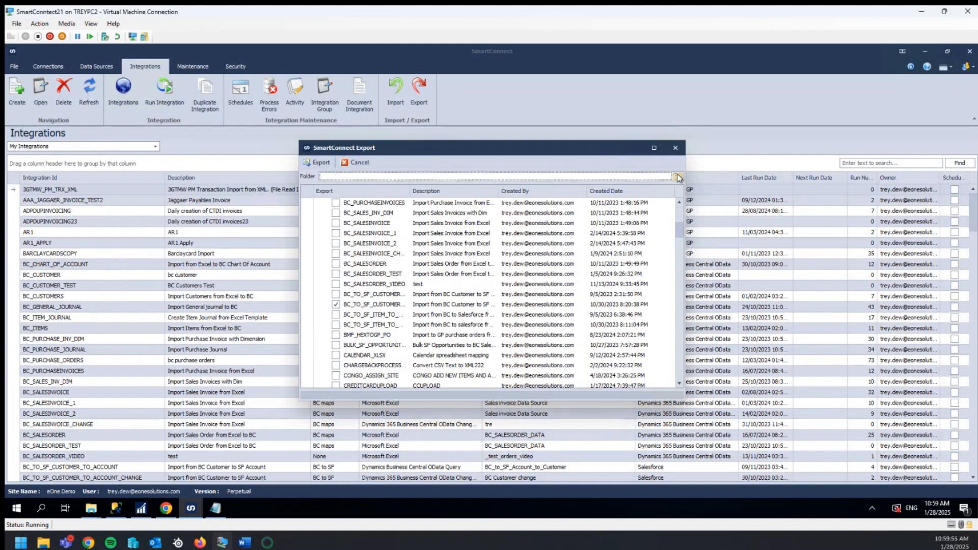
{"action": "left_click", "coordinate": [678, 177]}
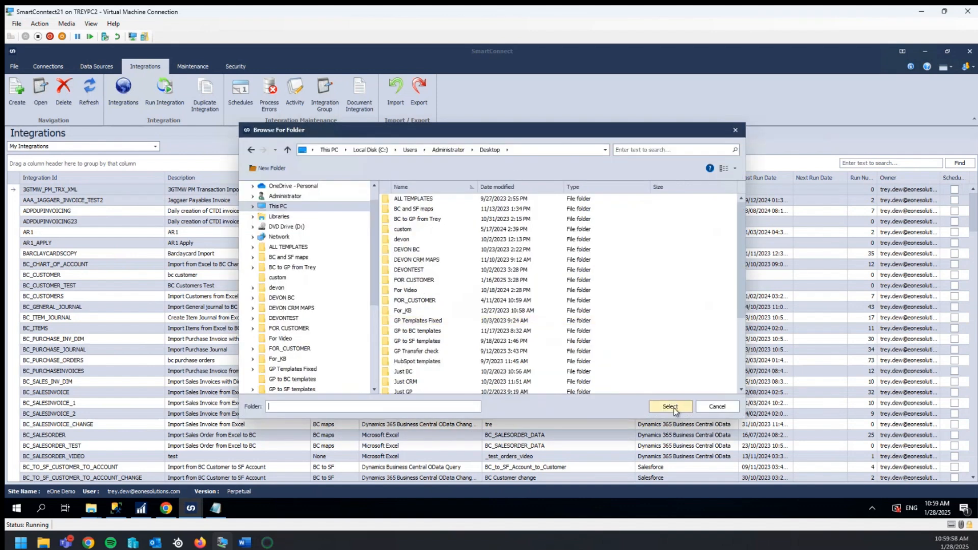
{"action": "left_click", "coordinate": [674, 408]}
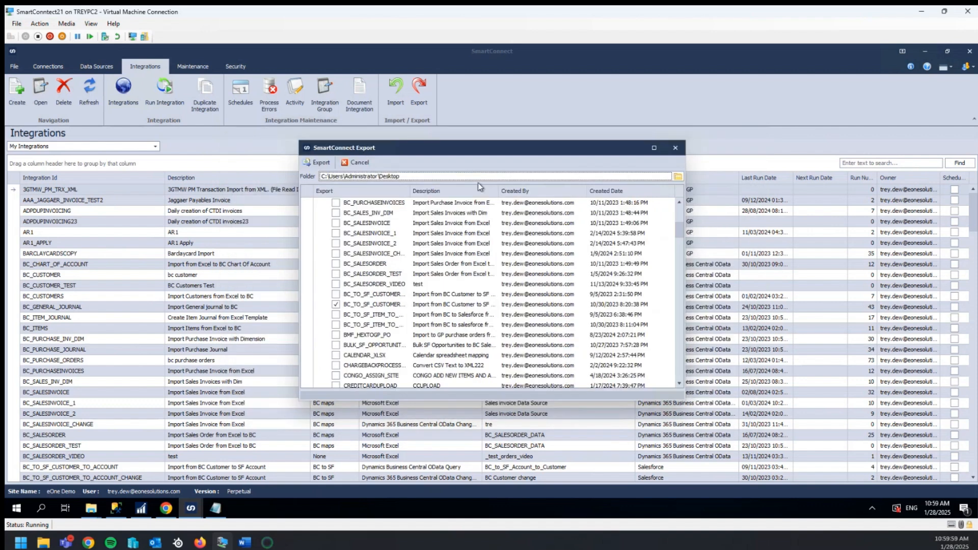
{"action": "left_click", "coordinate": [321, 163]}
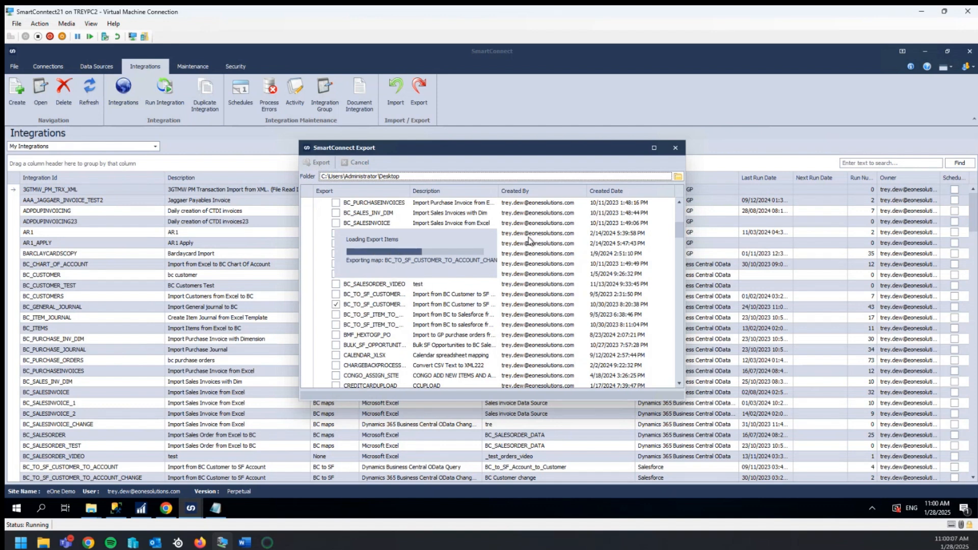
{"action": "left_click", "coordinate": [676, 148]}
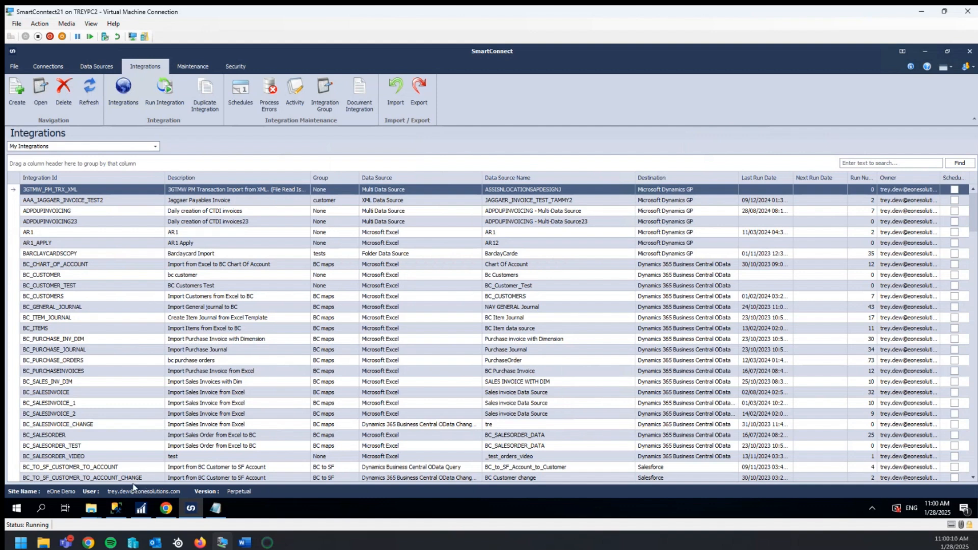
{"action": "mouse_move", "coordinate": [66, 546]}
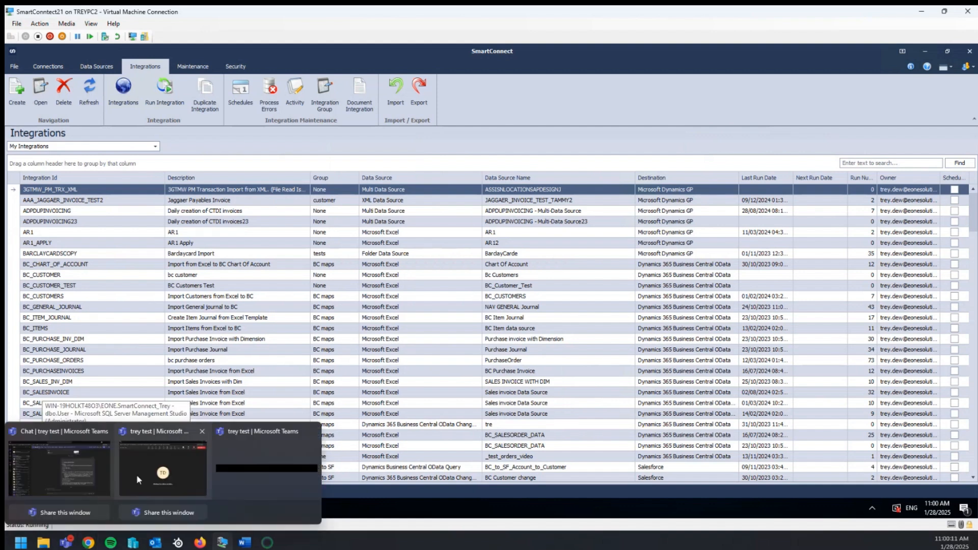
{"action": "mouse_move", "coordinate": [116, 508]}
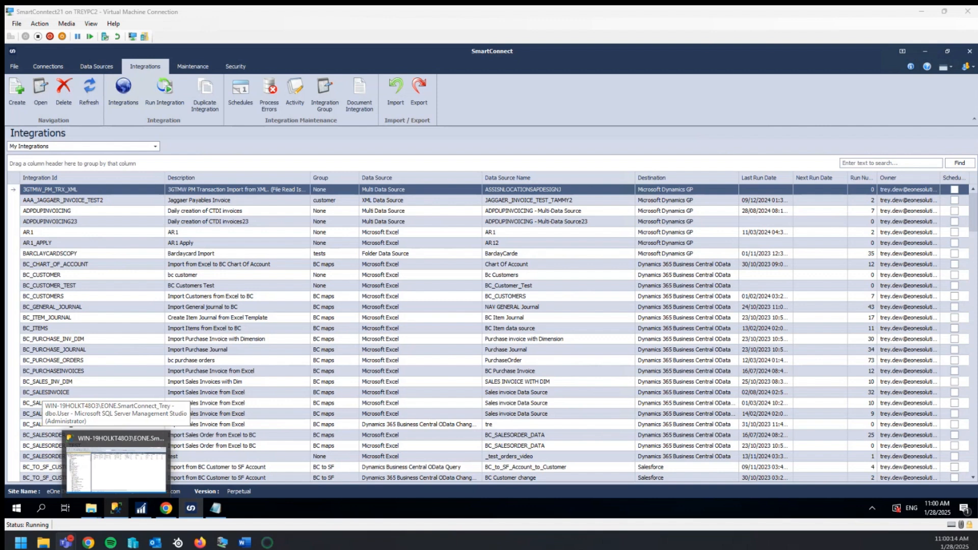